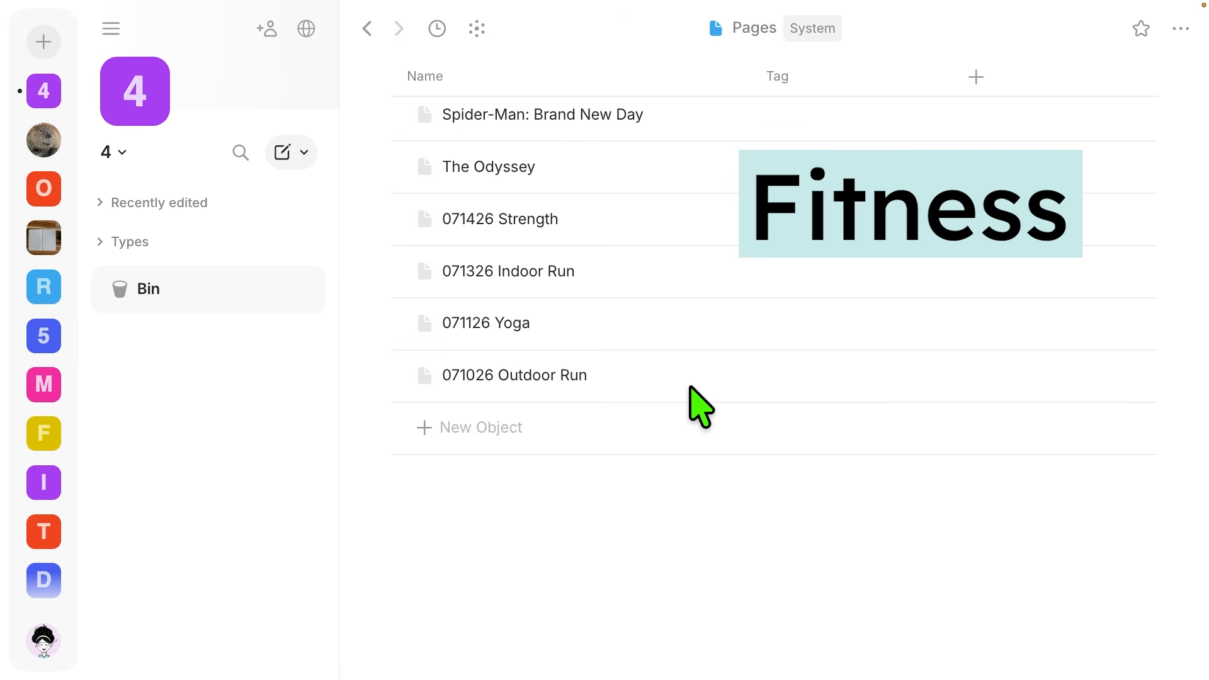
- Create a tag option named Life admin on the Car Insurance page and open its name and colour options
{"action": "scroll", "coordinate": [698, 406], "scroll_direction": "up", "scroll_amount": 10}
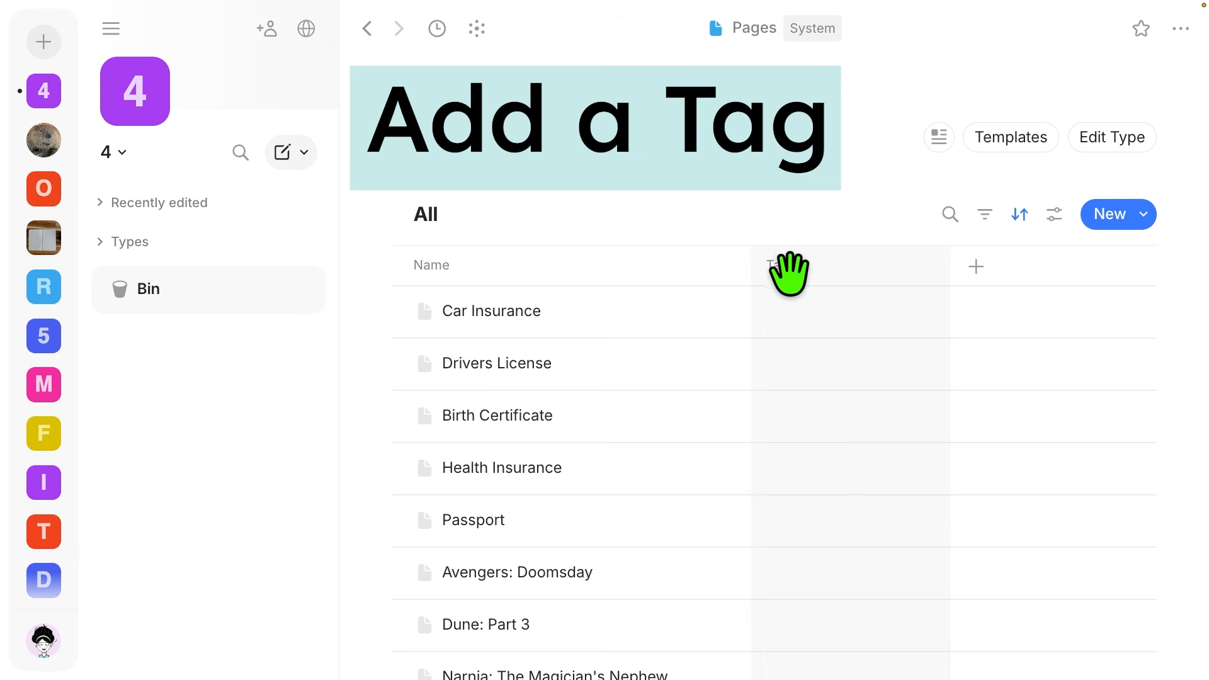
{"action": "left_click", "coordinate": [798, 310]}
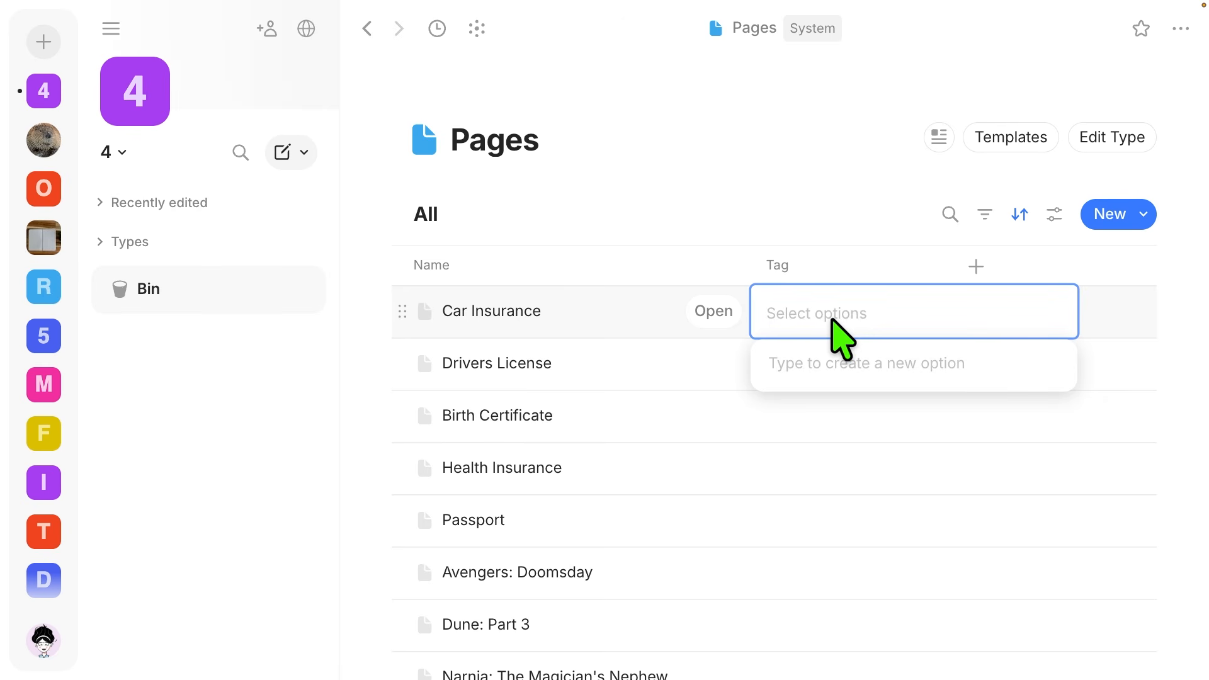
{"action": "type", "text": "Life admin"}
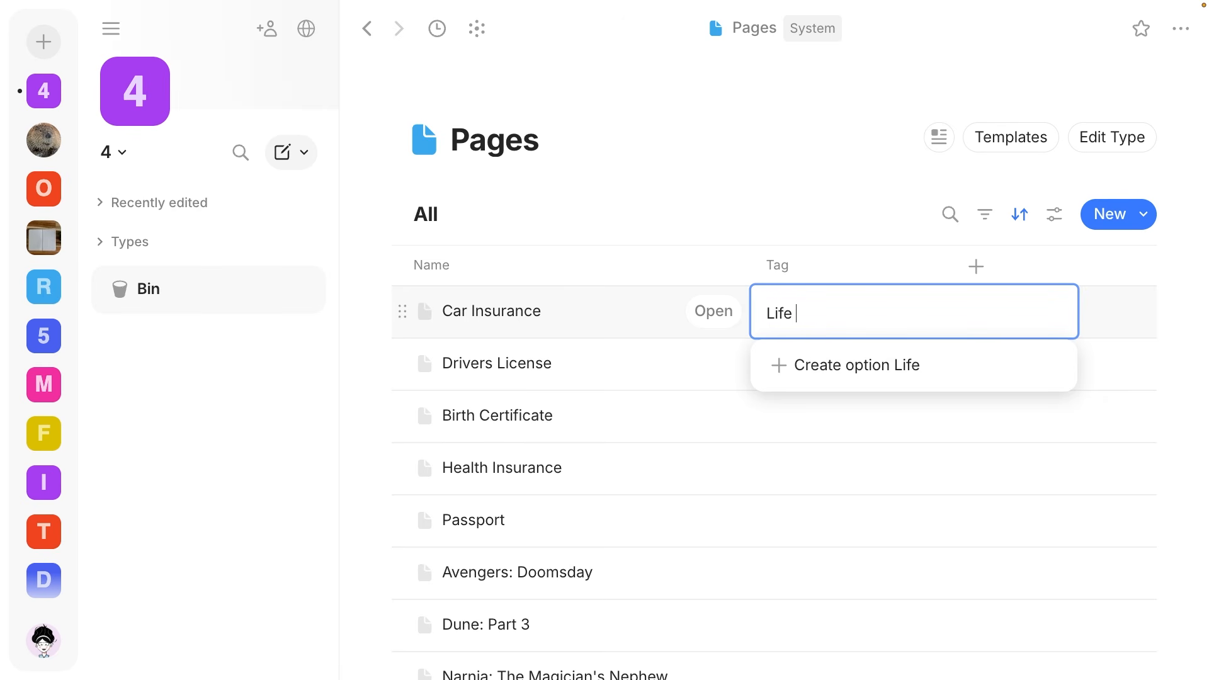
{"action": "left_click", "coordinate": [849, 374]}
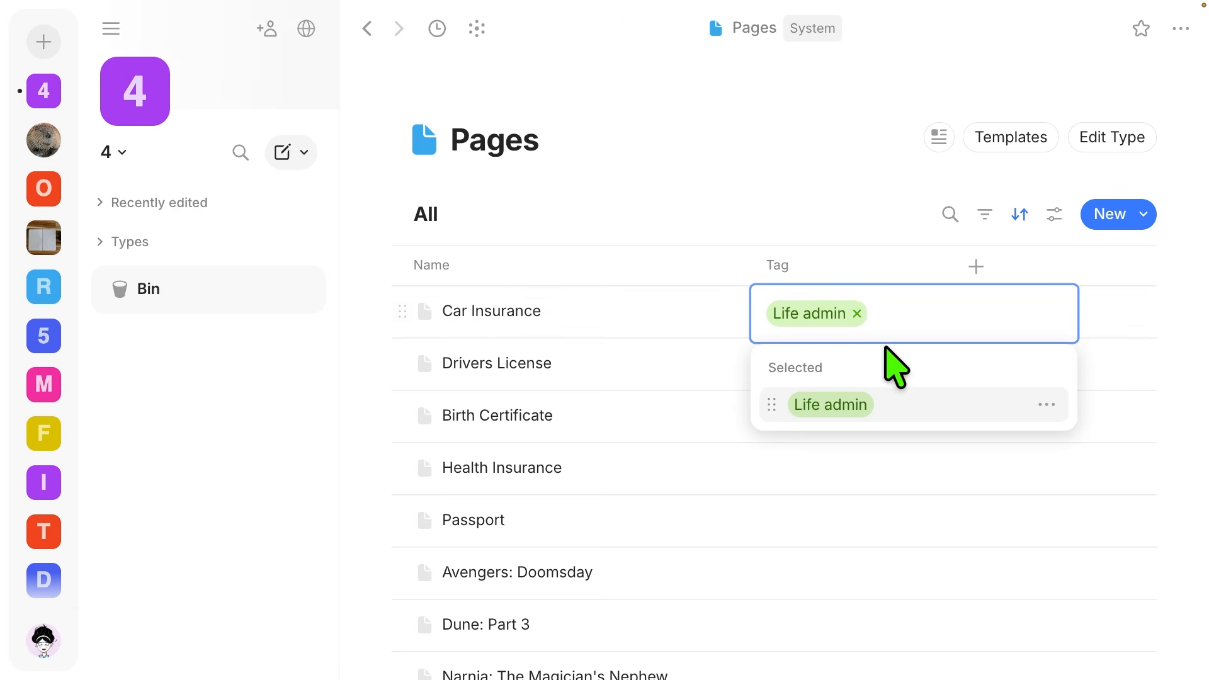
{"action": "left_click", "coordinate": [1045, 405]}
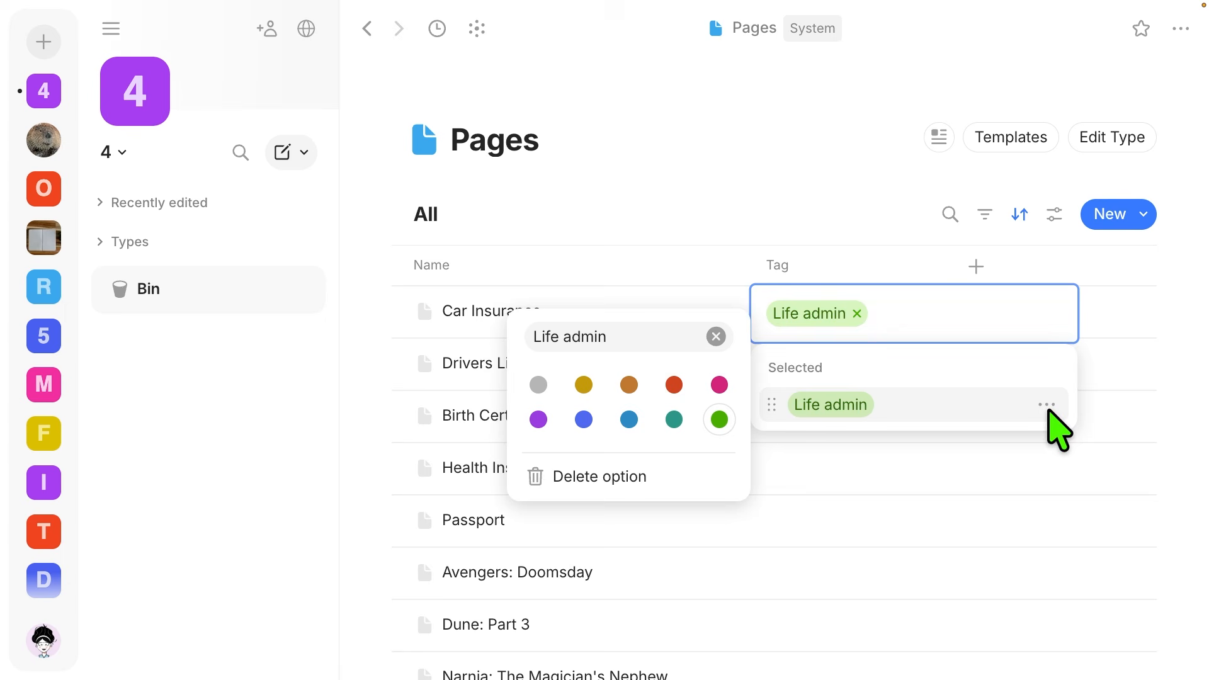
{"action": "left_click", "coordinate": [850, 225]}
{"action": "left_click", "coordinate": [849, 225]}
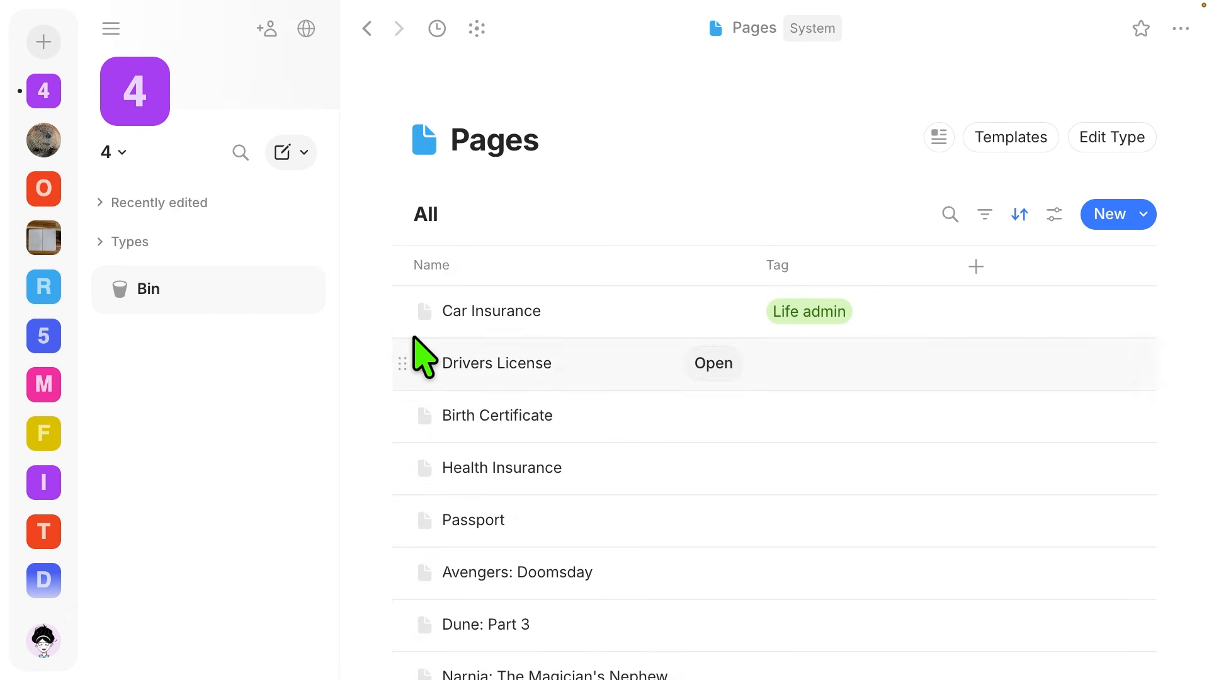
- Apply the Life admin tag in bulk to Drivers License, Birth Certificate, Health Insurance and Passport
{"action": "left_click_drag", "start_coordinate": [381, 340], "coordinate": [847, 539]}
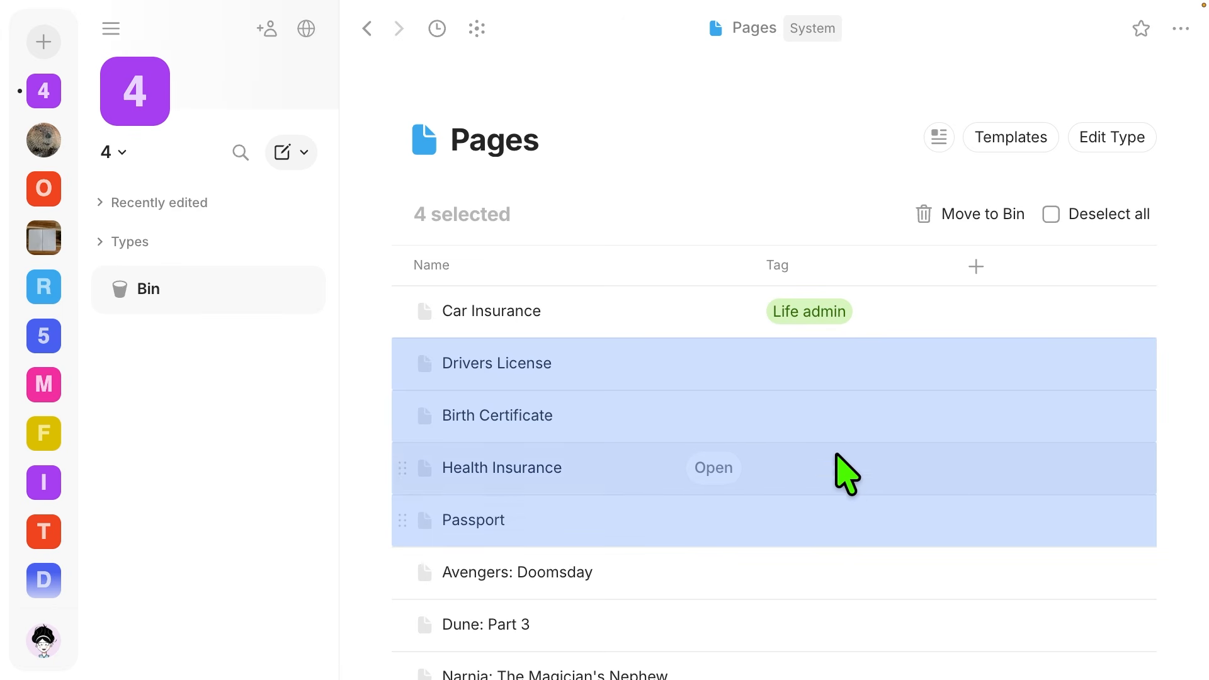
{"action": "right_click", "coordinate": [820, 425]}
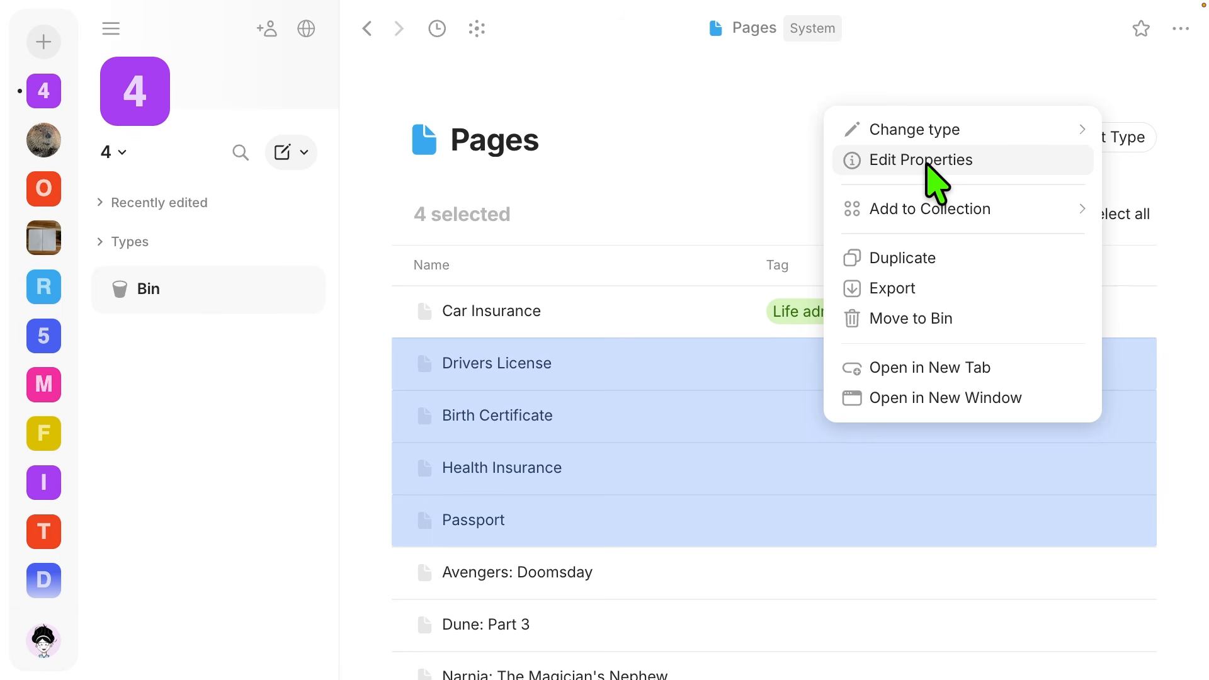
{"action": "left_click", "coordinate": [974, 161]}
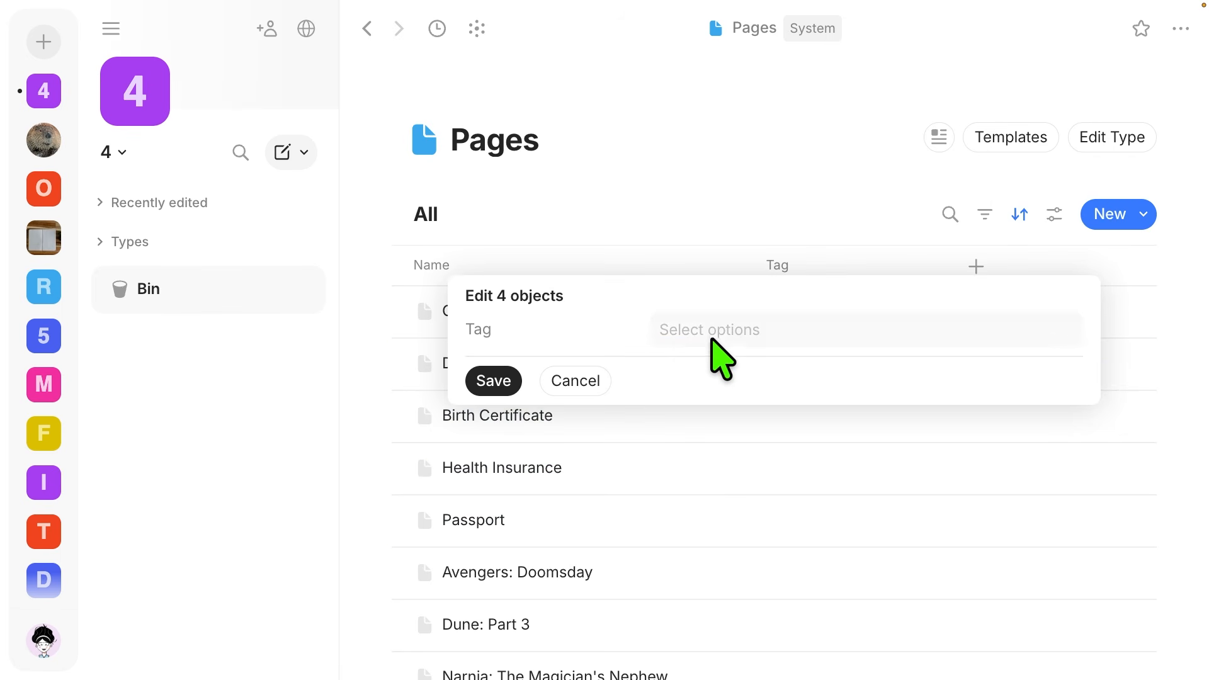
{"action": "left_click", "coordinate": [714, 346]}
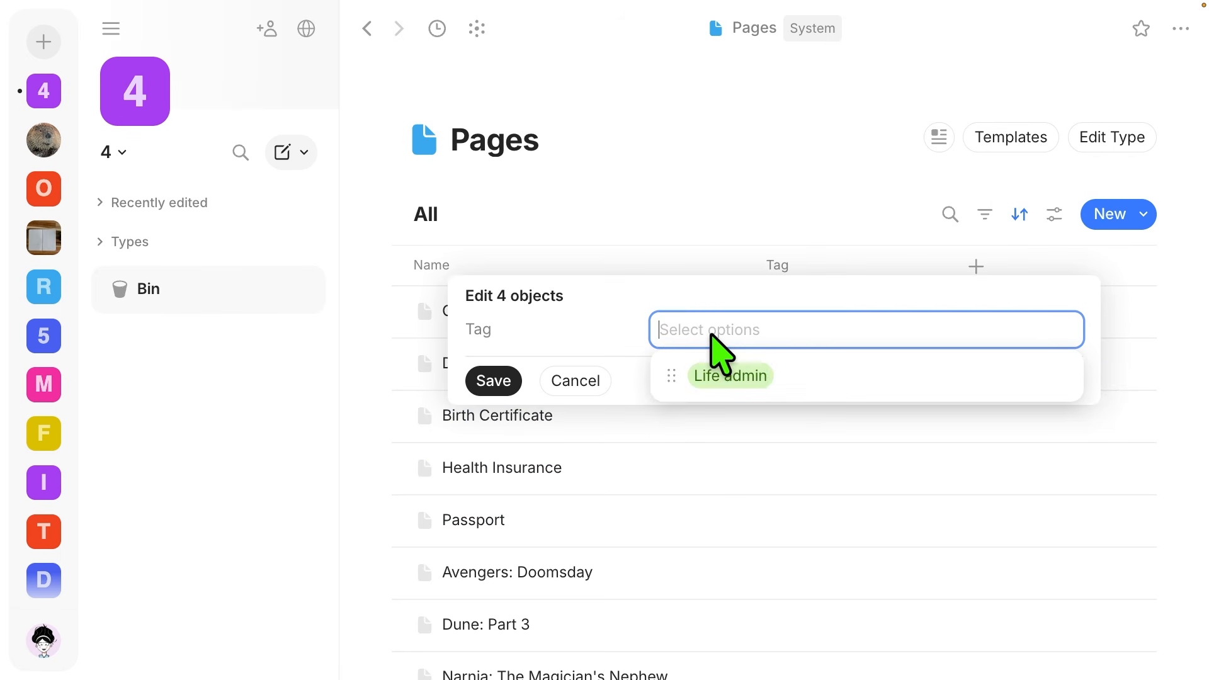
{"action": "left_click", "coordinate": [733, 384]}
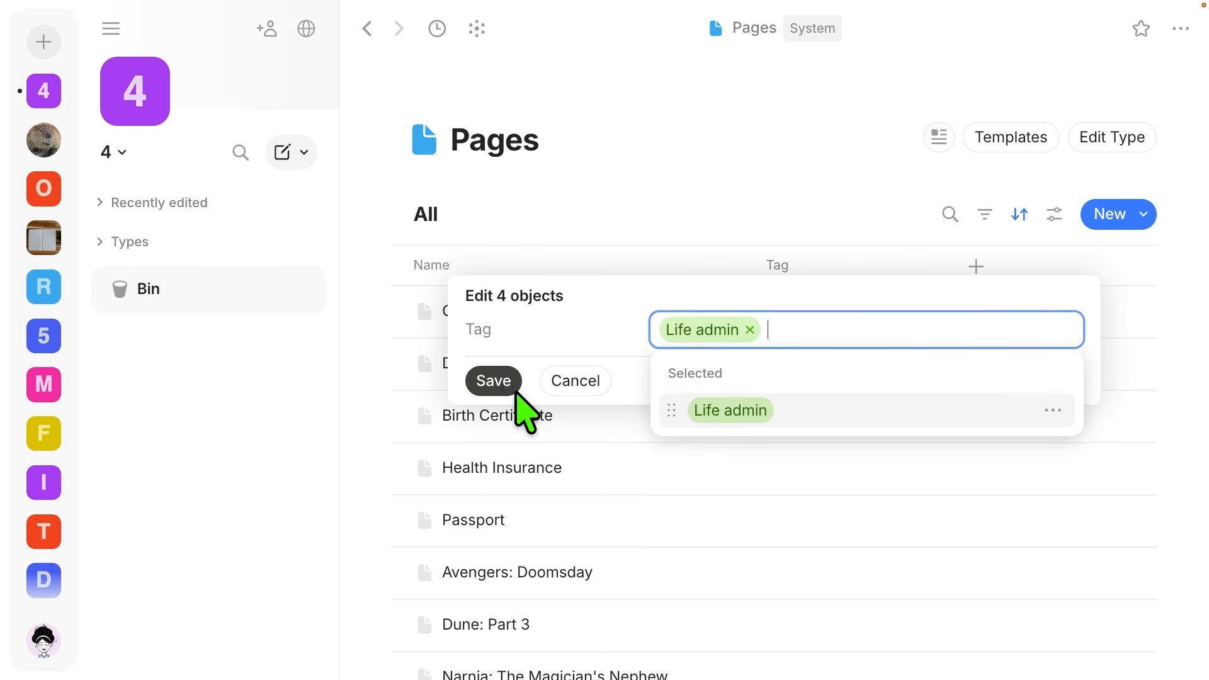
{"action": "left_click", "coordinate": [493, 381]}
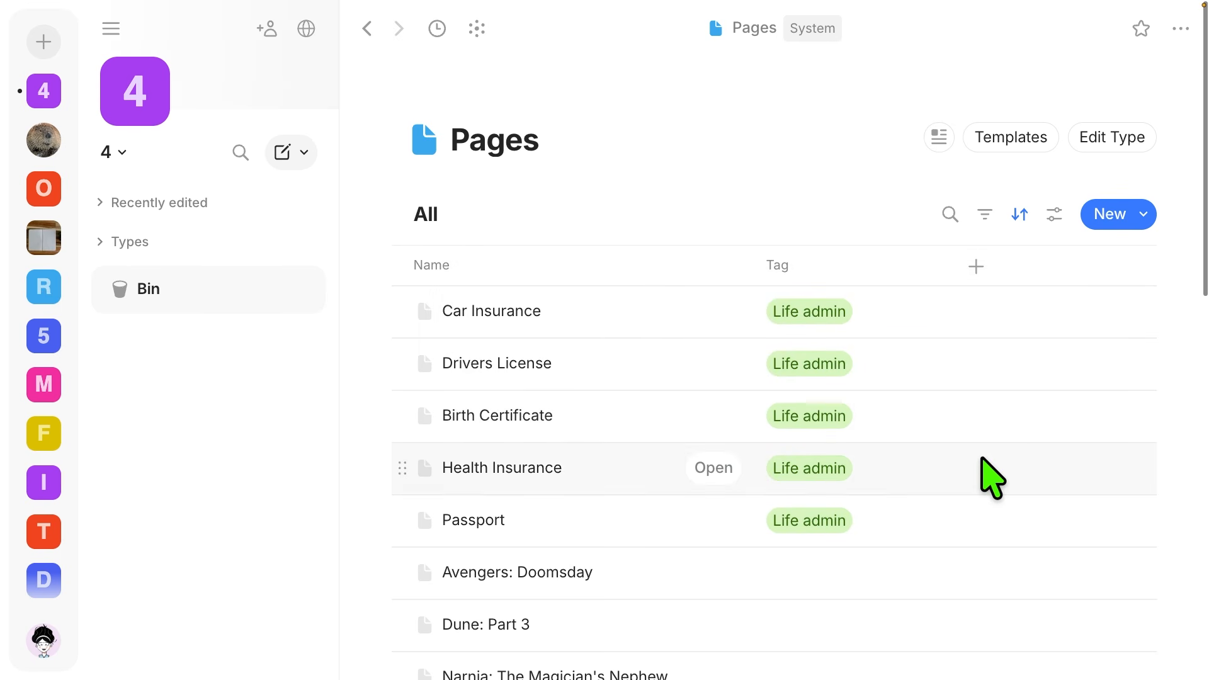
- Create a Movies tag and apply it in bulk to the five pages from Avengers: Doomsday through Spider-Man: Brand New Day
{"action": "scroll", "coordinate": [991, 477], "scroll_direction": "down", "scroll_amount": 5}
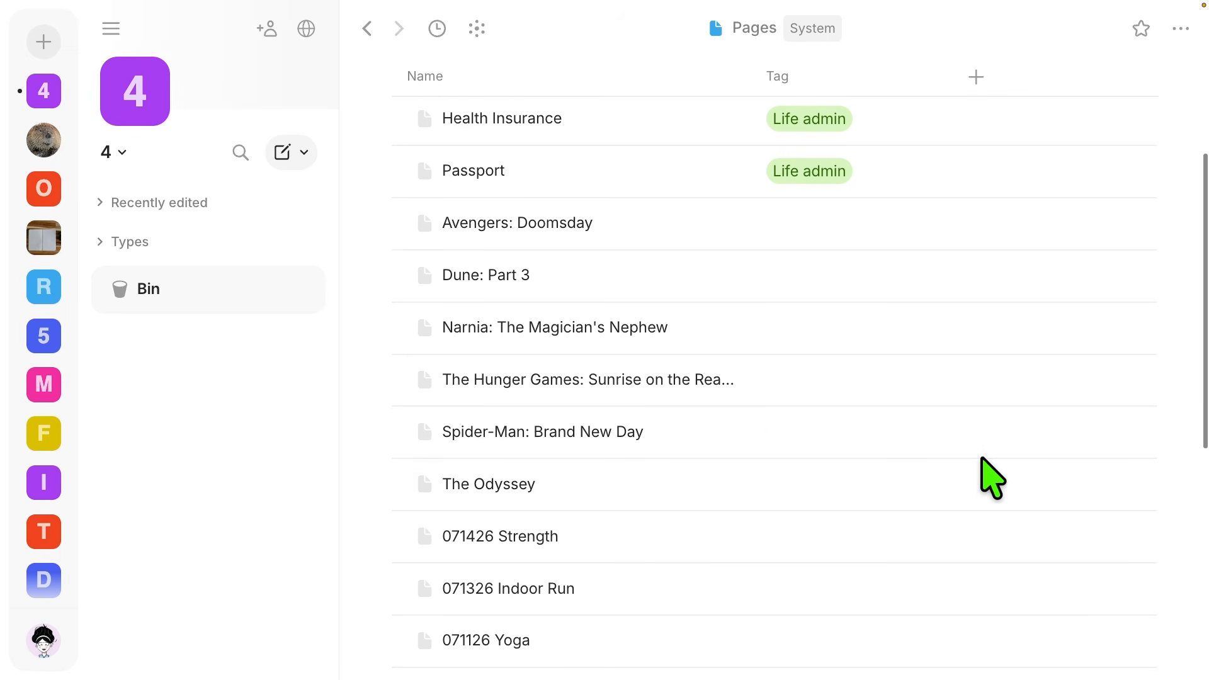
{"action": "left_click_drag", "start_coordinate": [381, 203], "coordinate": [780, 432]}
{"action": "right_click", "coordinate": [816, 240]}
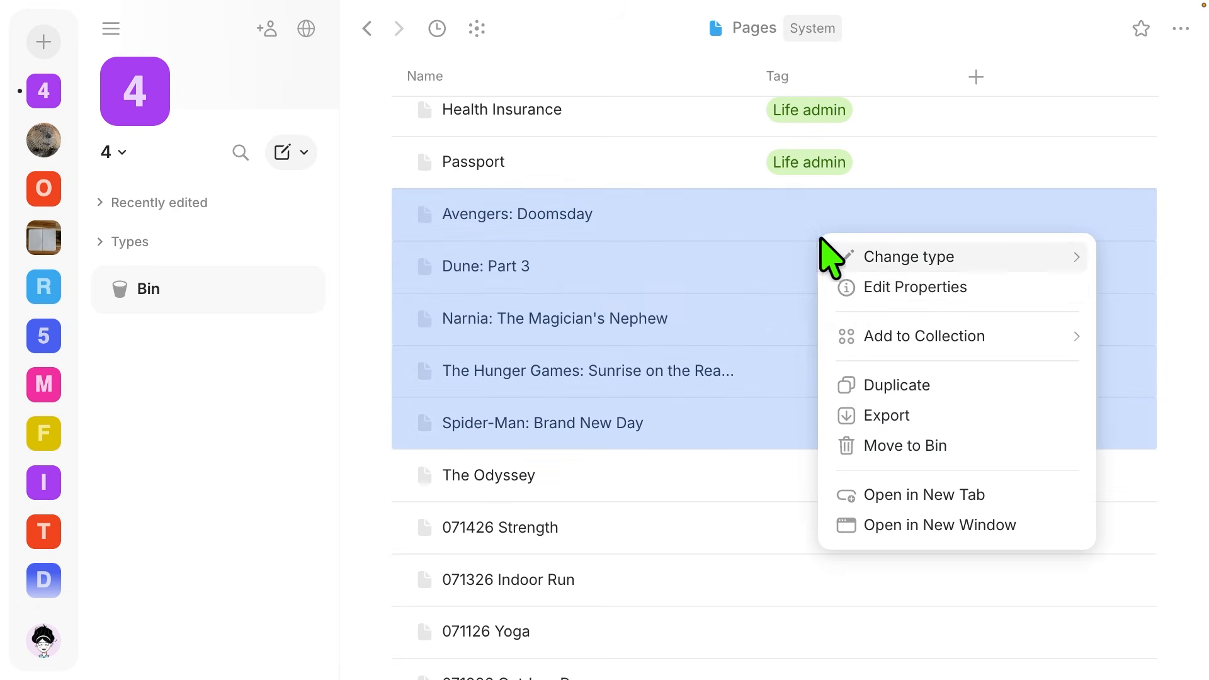
{"action": "left_click", "coordinate": [847, 288]}
{"action": "left_click", "coordinate": [695, 328]}
{"action": "type", "text": "Movies"}
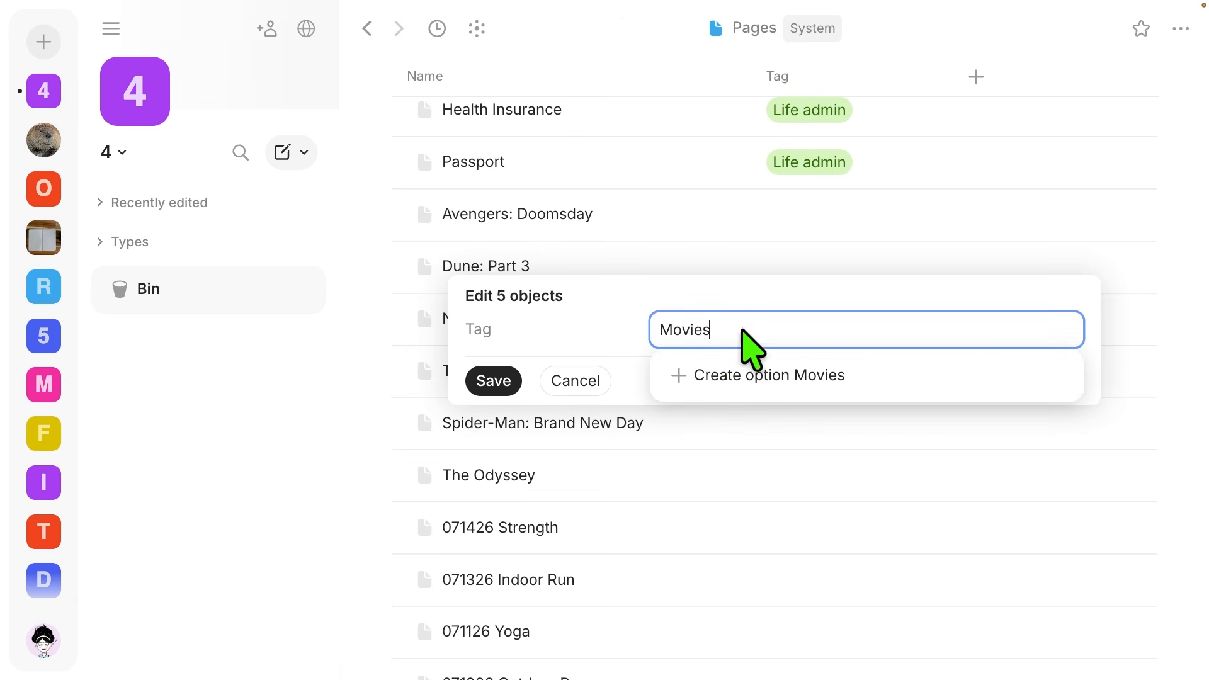
{"action": "left_click", "coordinate": [774, 375]}
{"action": "left_click", "coordinate": [500, 383]}
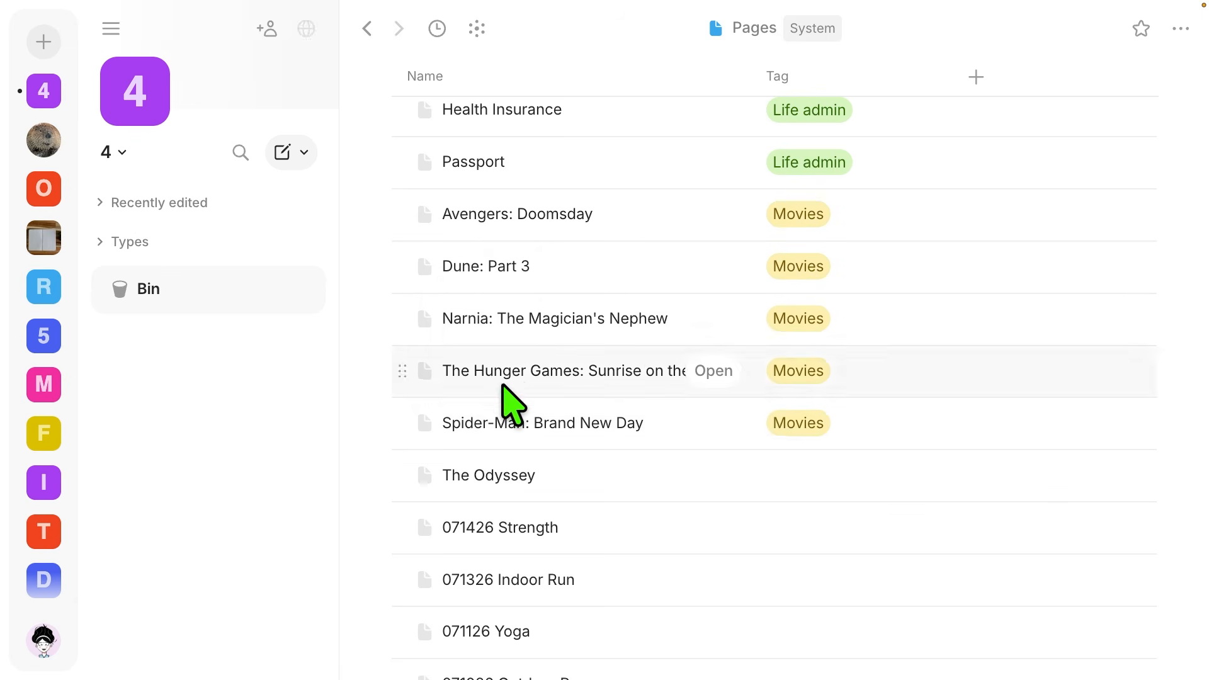
- Assign the existing Movies tag to The Odyssey page
{"action": "scroll", "coordinate": [630, 409], "scroll_direction": "down", "scroll_amount": 5}
{"action": "left_click", "coordinate": [799, 182]}
{"action": "left_click", "coordinate": [813, 238]}
{"action": "left_click", "coordinate": [383, 230]}
- Create a Workouts tag and apply it in bulk to the Strength, Indoor Run, Yoga and Outdoor Run pages
{"action": "left_click_drag", "start_coordinate": [384, 231], "coordinate": [656, 337]}
{"action": "right_click", "coordinate": [655, 295]}
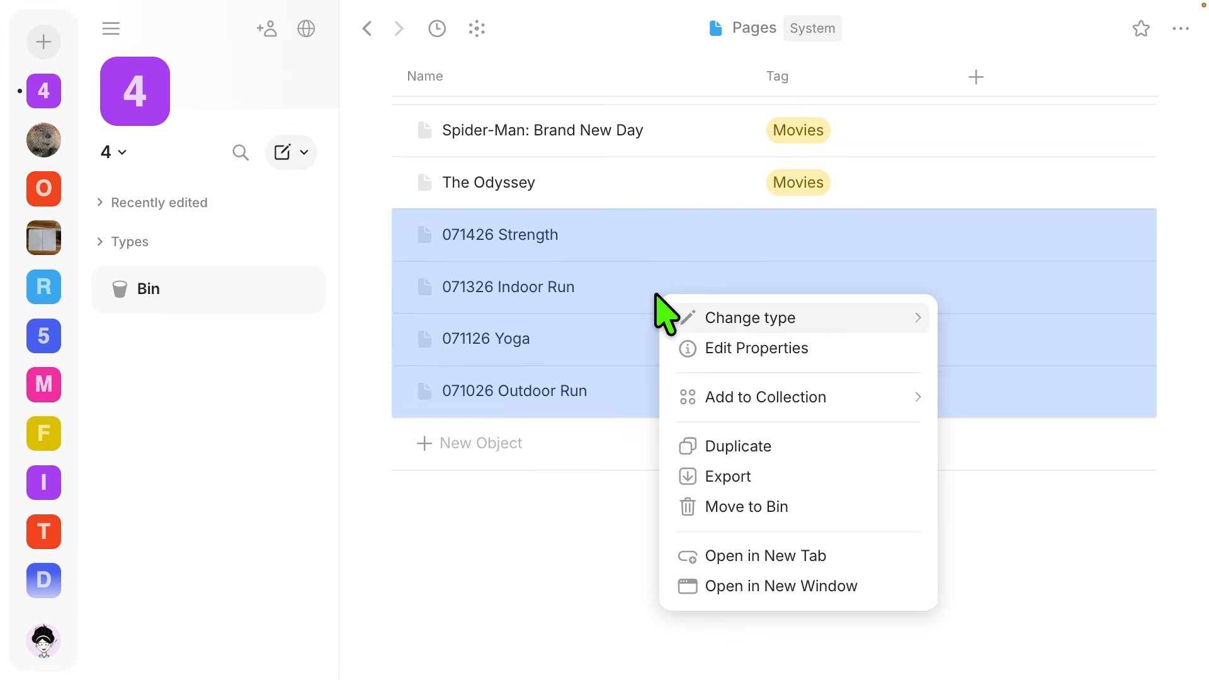
{"action": "left_click", "coordinate": [681, 348]}
{"action": "left_click", "coordinate": [724, 329]}
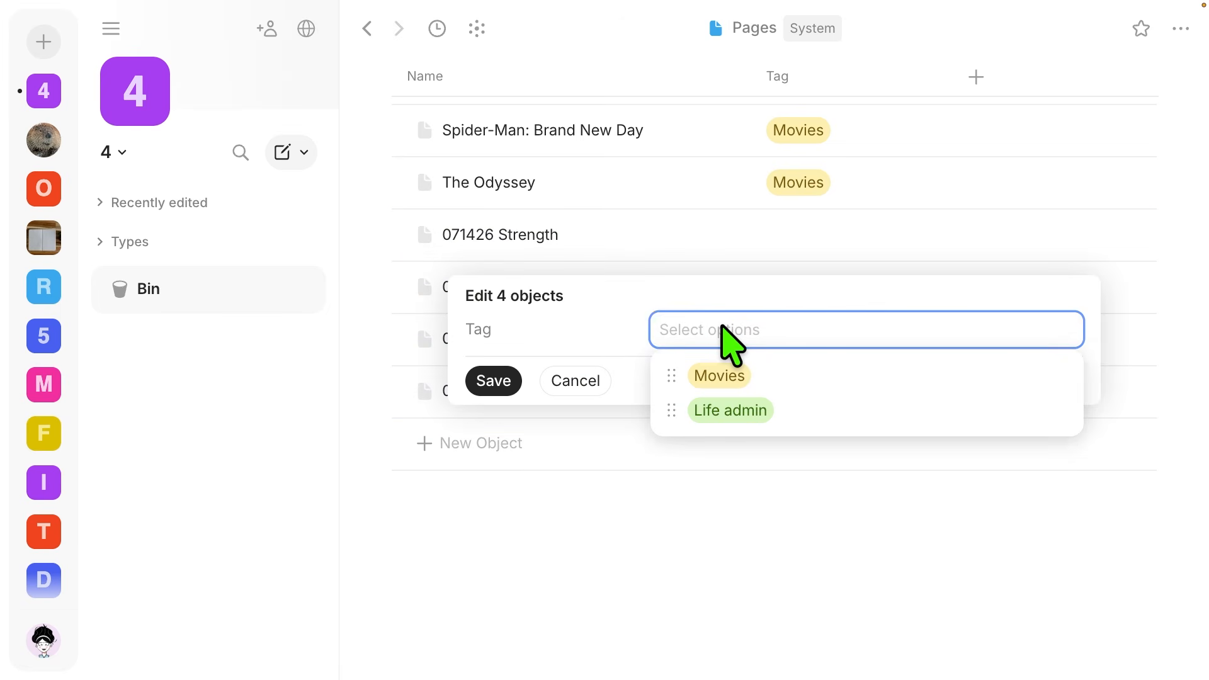
{"action": "type", "text": "Workouts"}
{"action": "key", "text": "Return"}
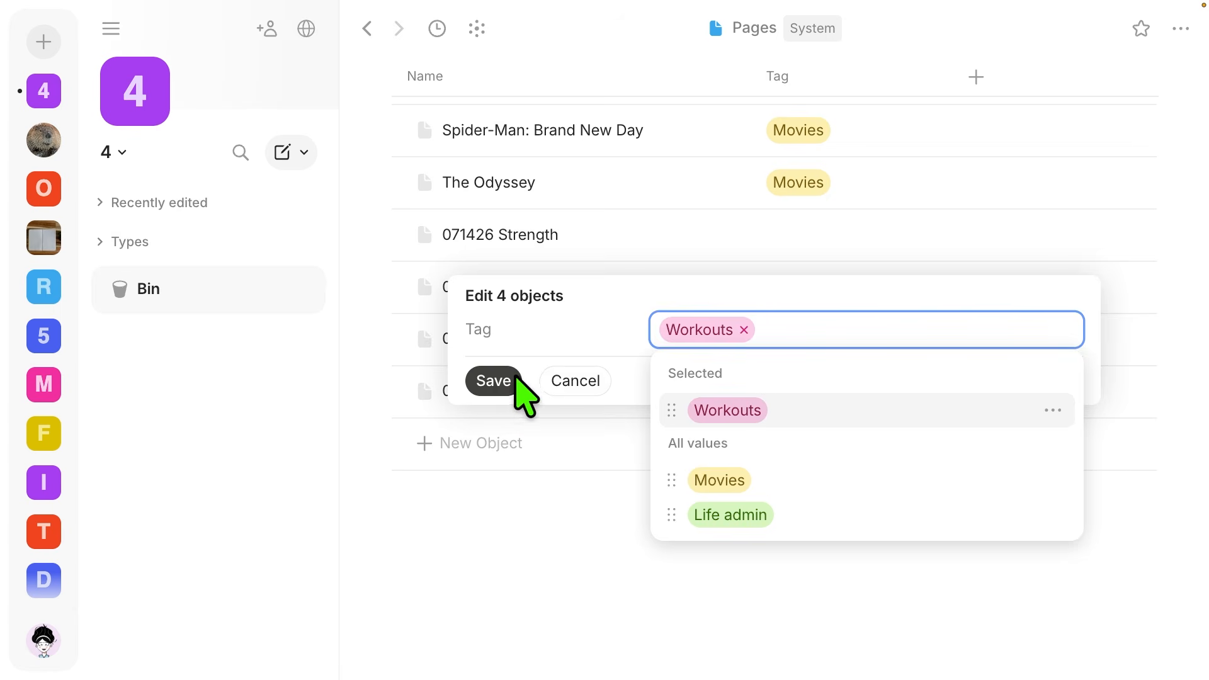
{"action": "left_click", "coordinate": [493, 380]}
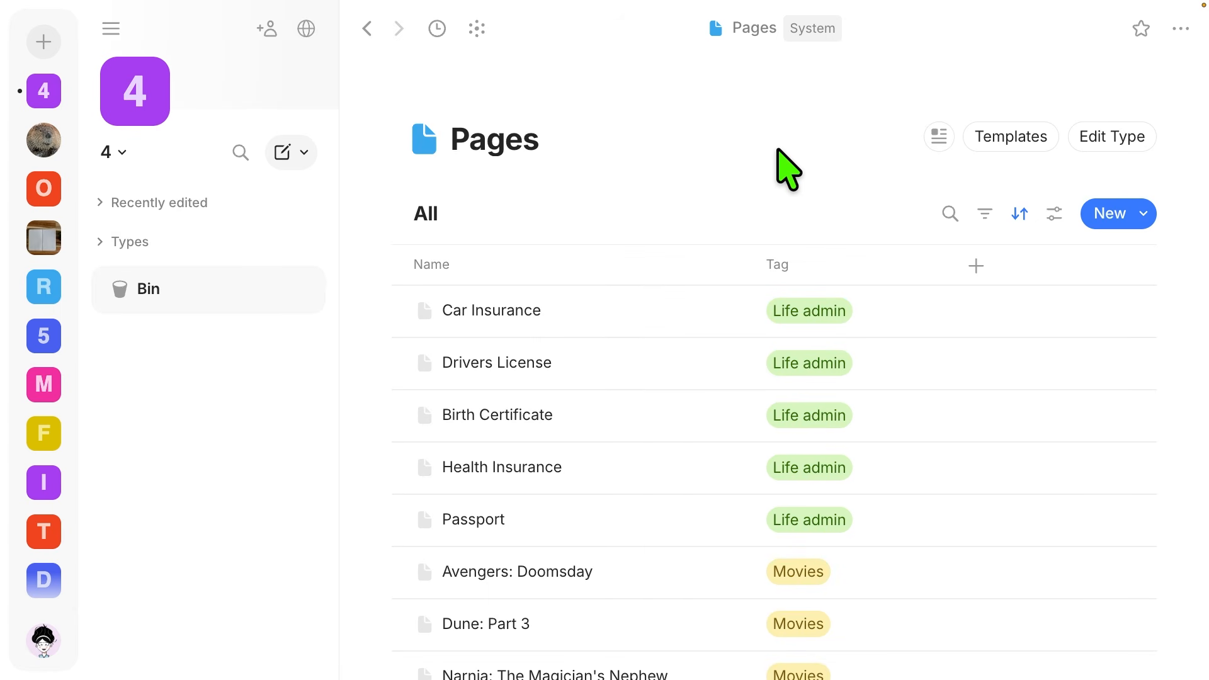
- Add a new grid view to the Pages type and name it Workouts
{"action": "mouse_move", "coordinate": [434, 211]}
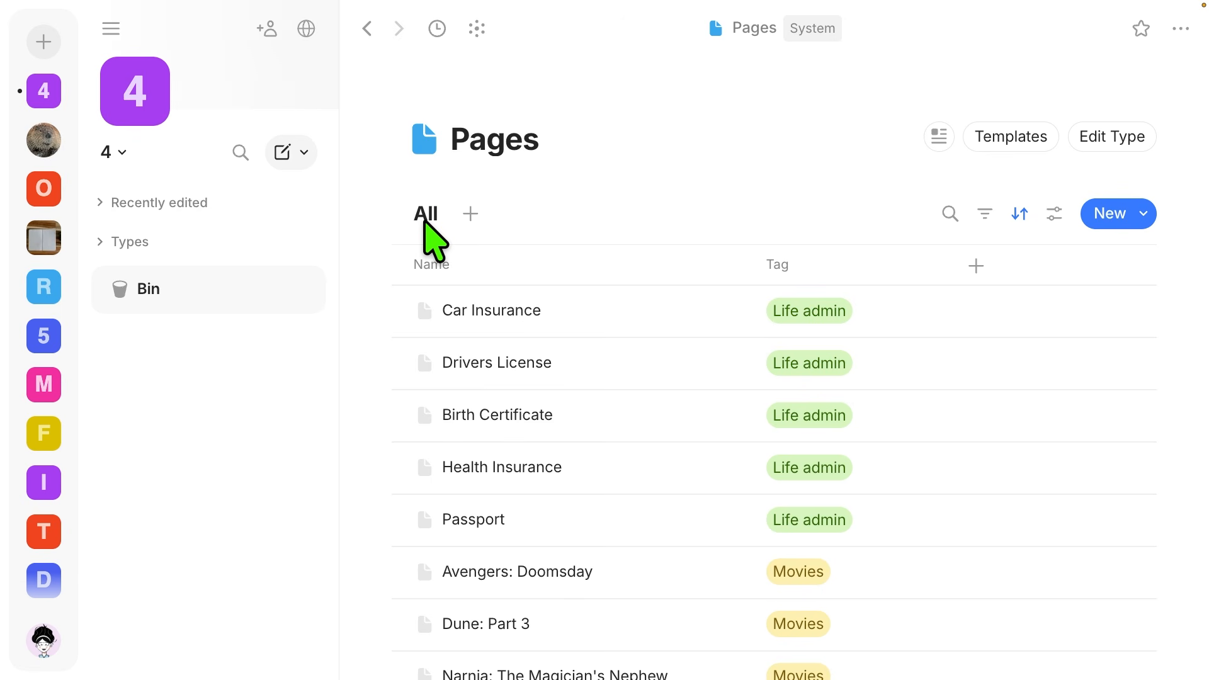
{"action": "left_click", "coordinate": [470, 214]}
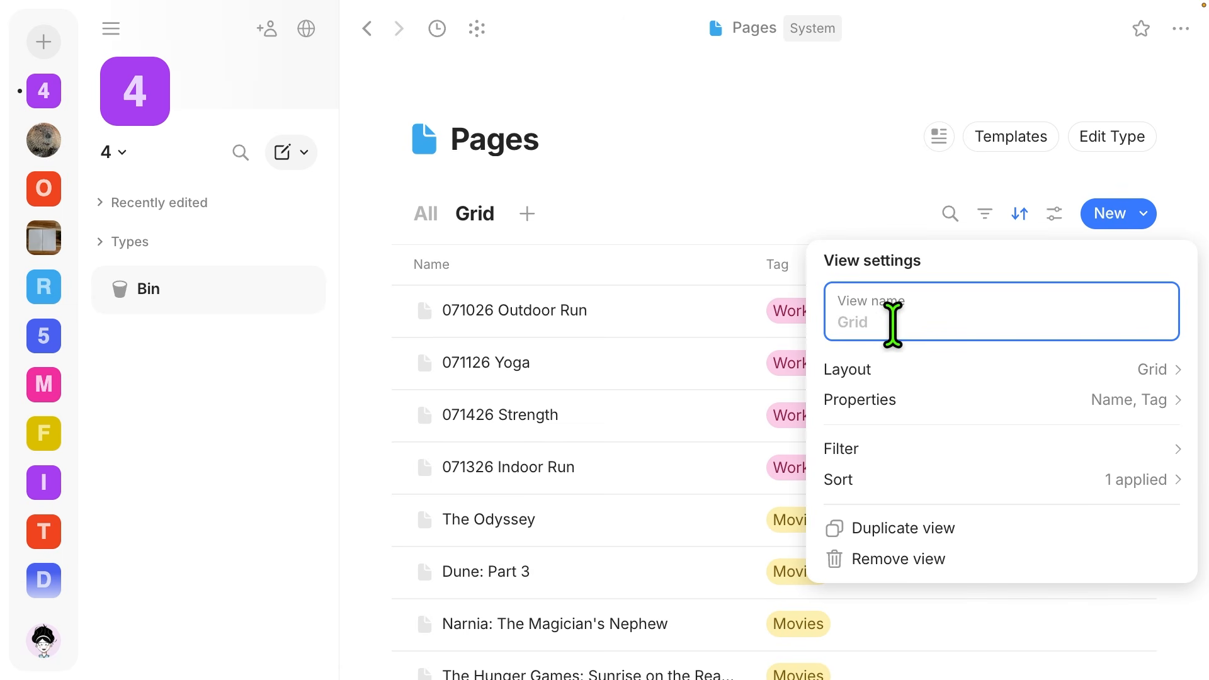
{"action": "type", "text": "Workouts"}
- Filter the Workouts view to pages whose Tag contains any Workouts, then compare it with the All view
{"action": "left_click", "coordinate": [909, 448]}
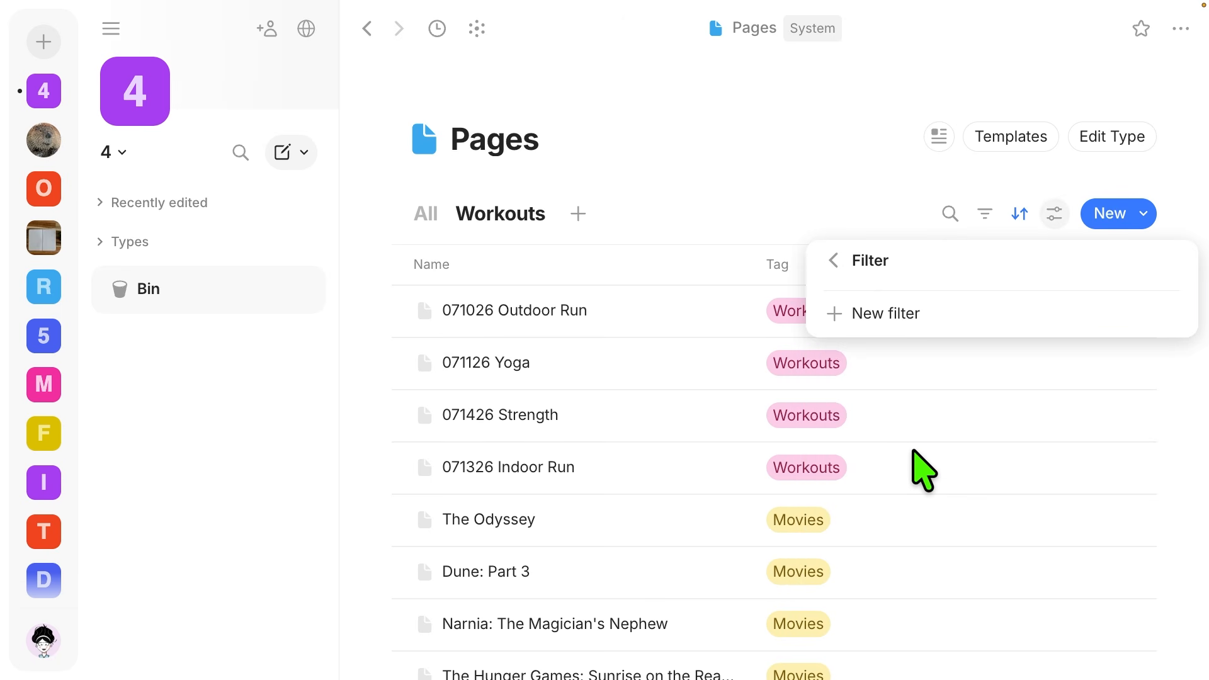
{"action": "left_click", "coordinate": [884, 315]}
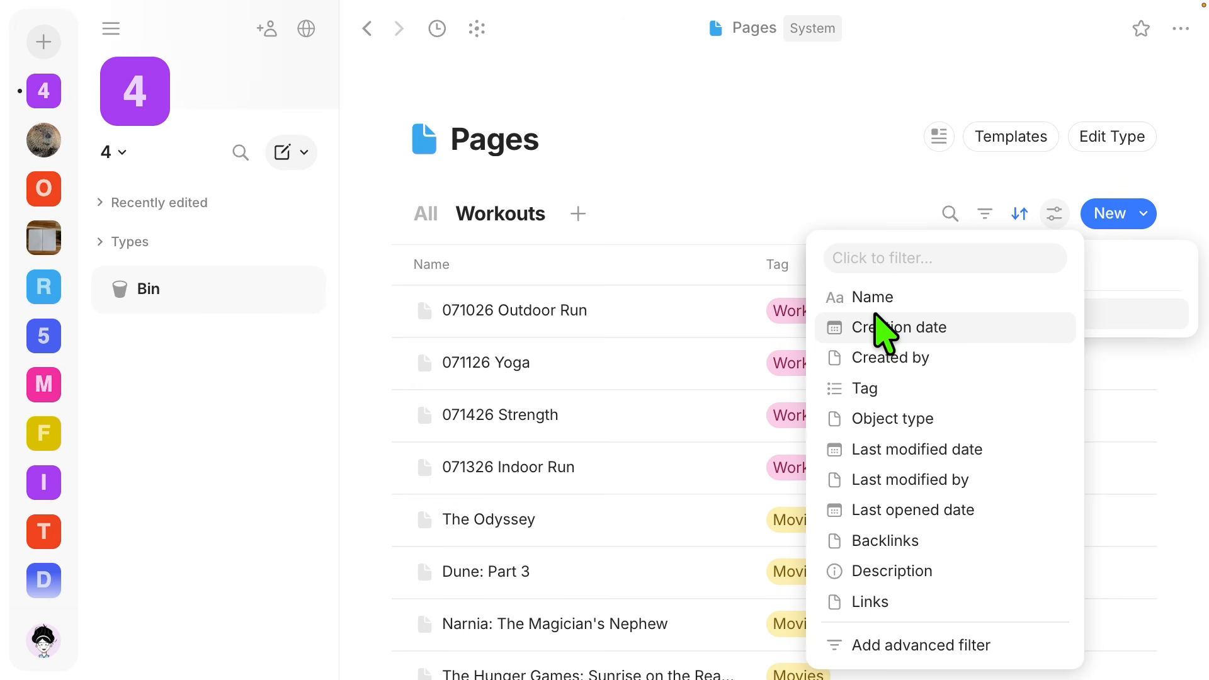
{"action": "left_click", "coordinate": [871, 388]}
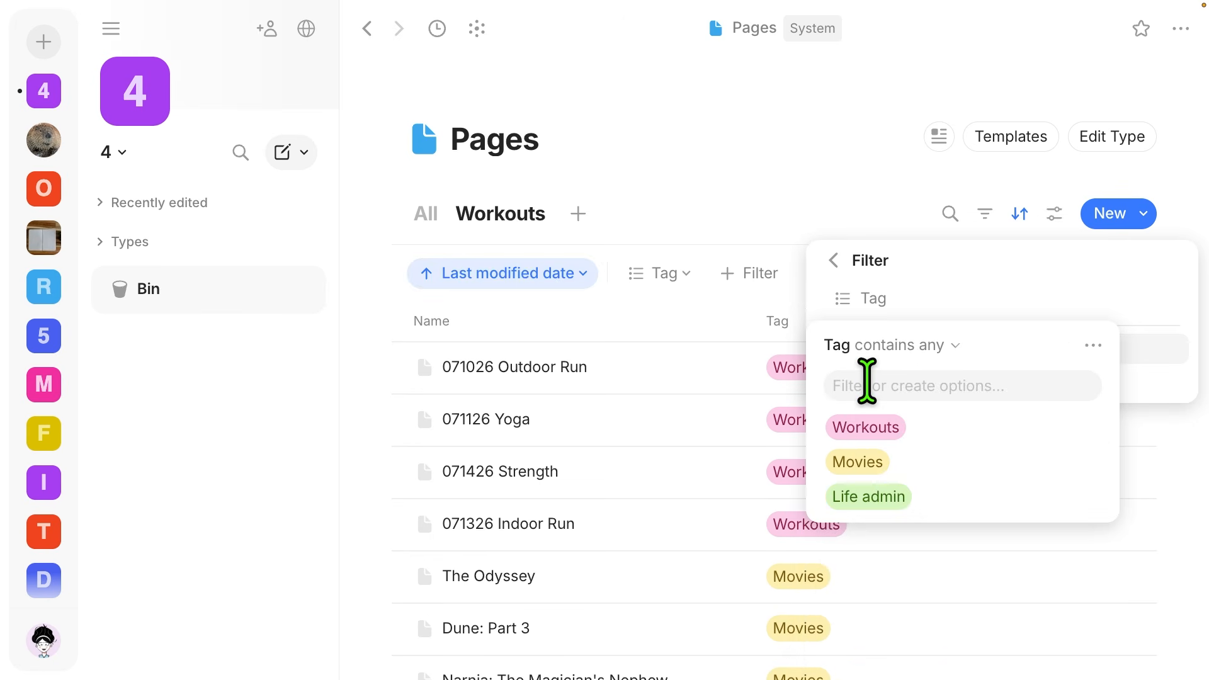
{"action": "left_click", "coordinate": [872, 428]}
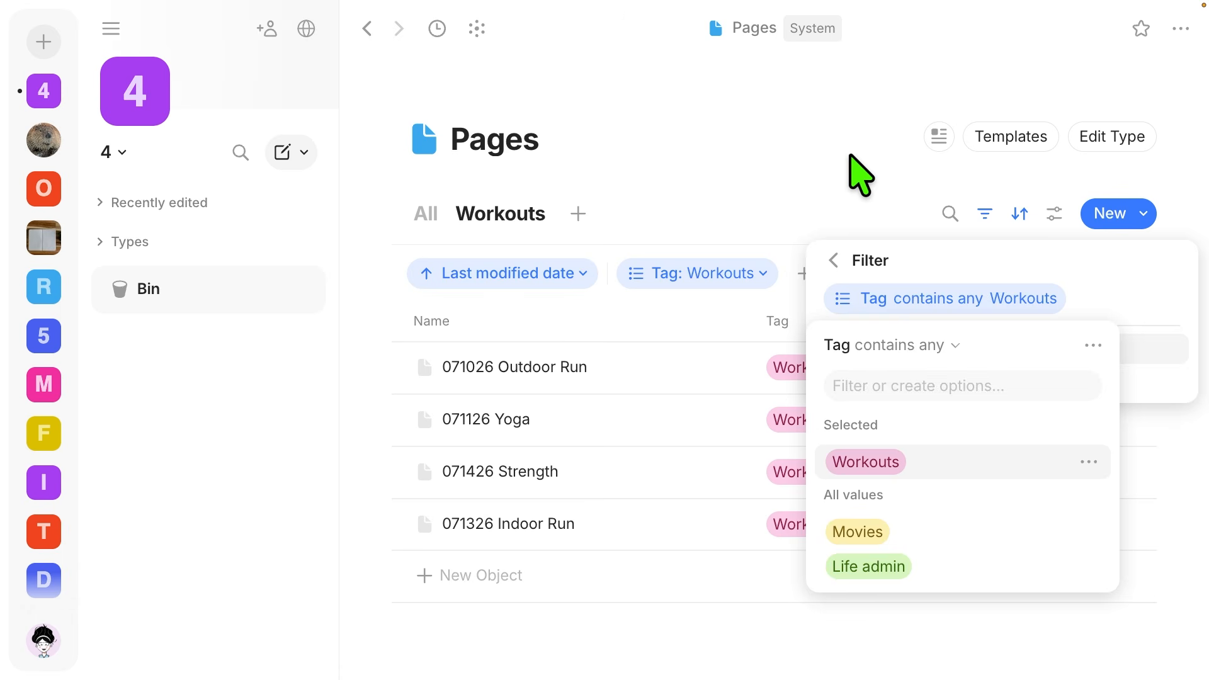
{"action": "key", "text": "Escape"}
{"action": "key", "text": "Escape"}
{"action": "left_click", "coordinate": [426, 216]}
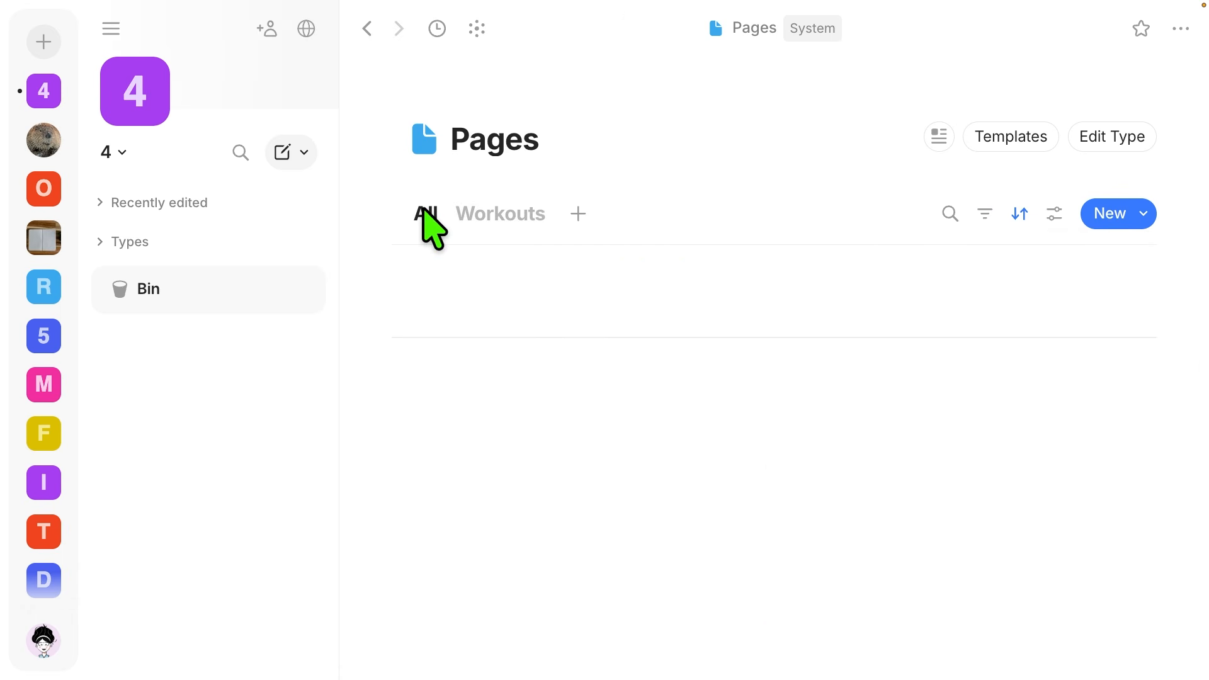
{"action": "left_click", "coordinate": [513, 218]}
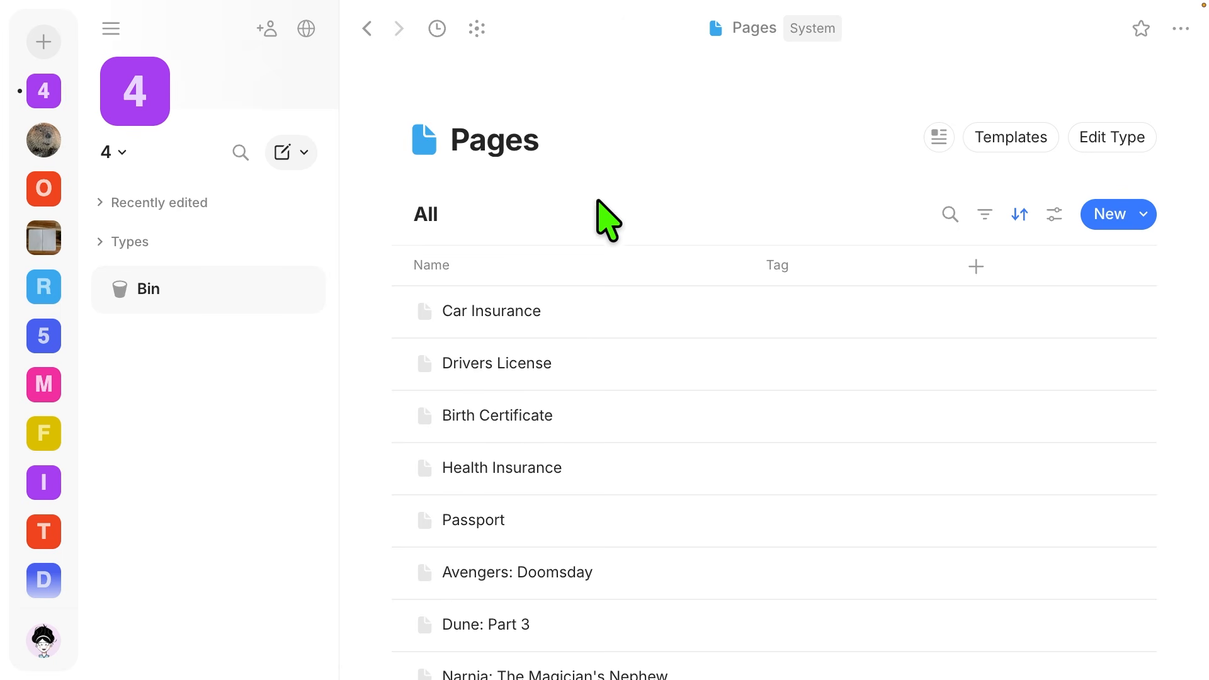
- Create a new page named Life admin in the Pages list
{"action": "scroll", "coordinate": [678, 242], "scroll_direction": "down", "scroll_amount": 1}
{"action": "scroll", "coordinate": [678, 242], "scroll_direction": "up", "scroll_amount": 1}
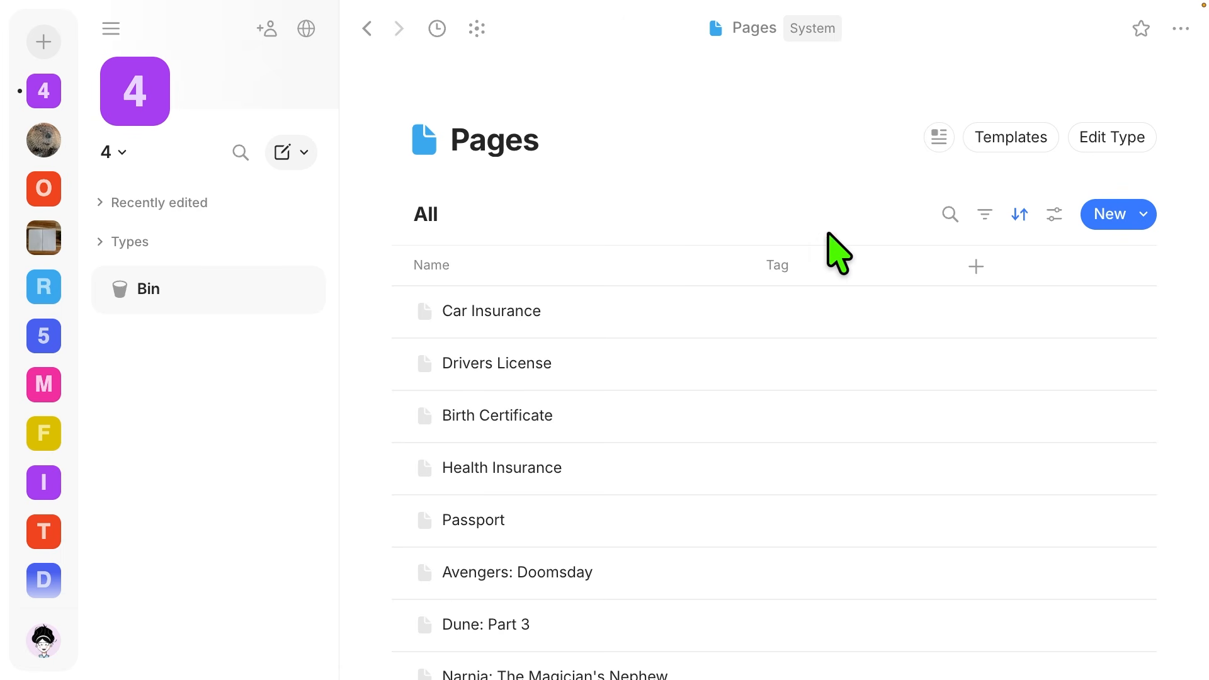
{"action": "left_click", "coordinate": [1109, 217]}
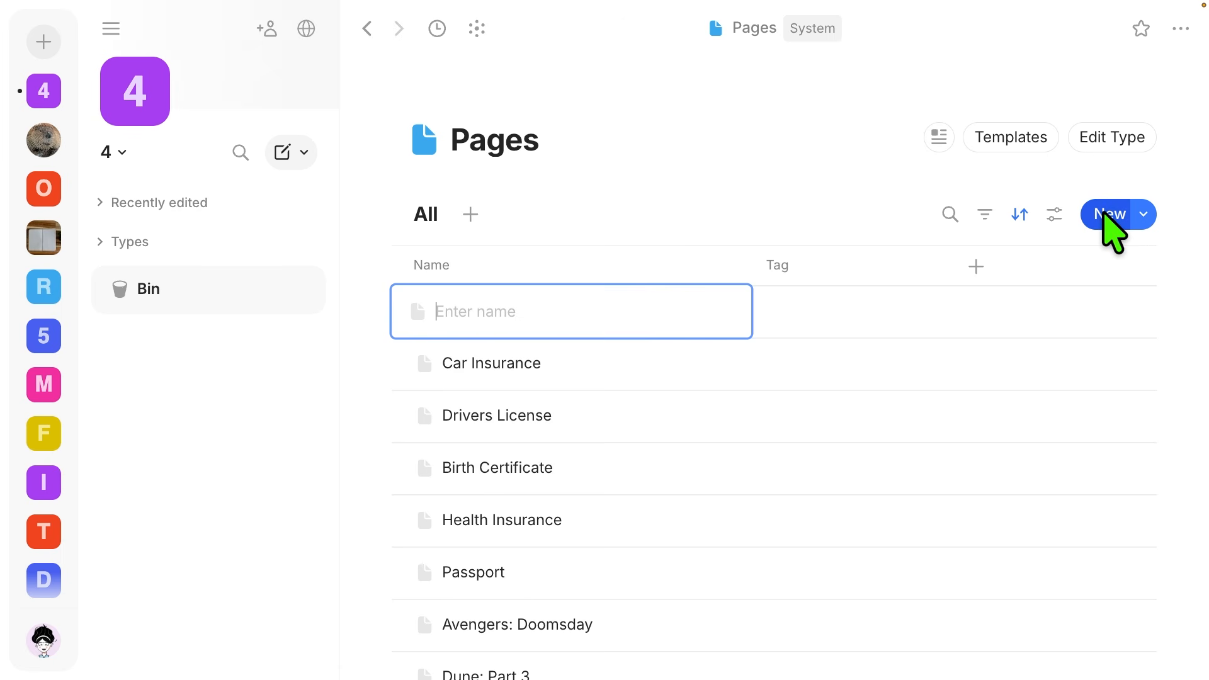
{"action": "type", "text": "Life admin"}
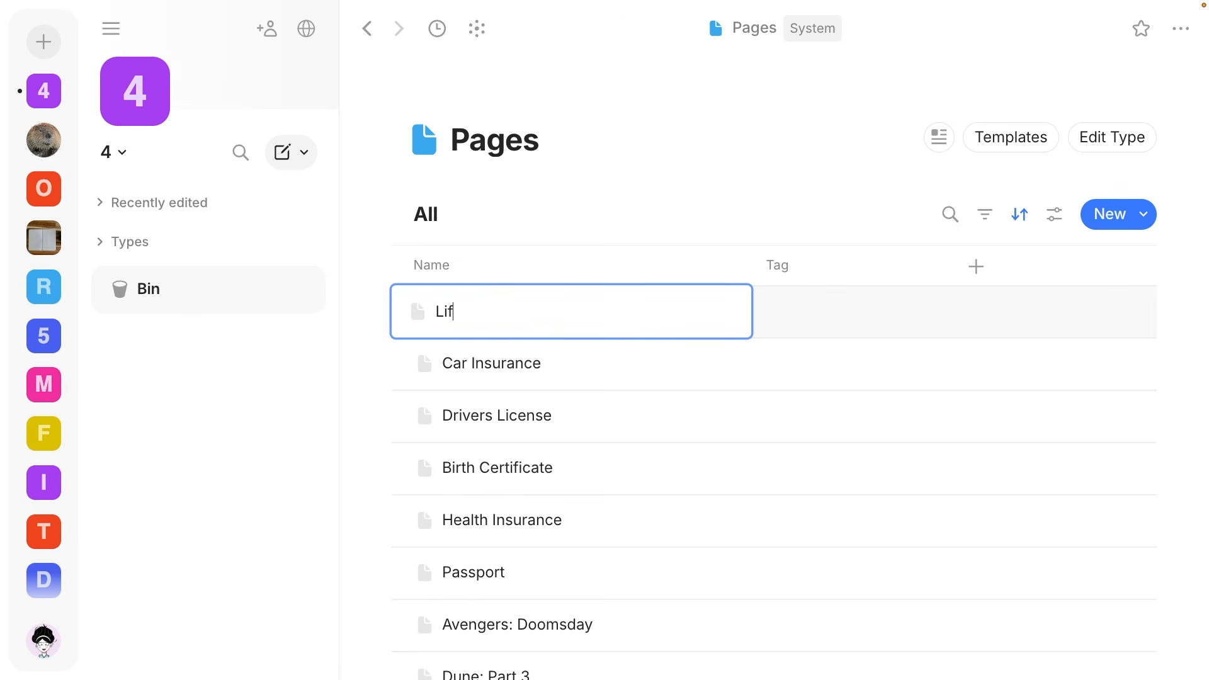
{"action": "key", "text": "Return"}
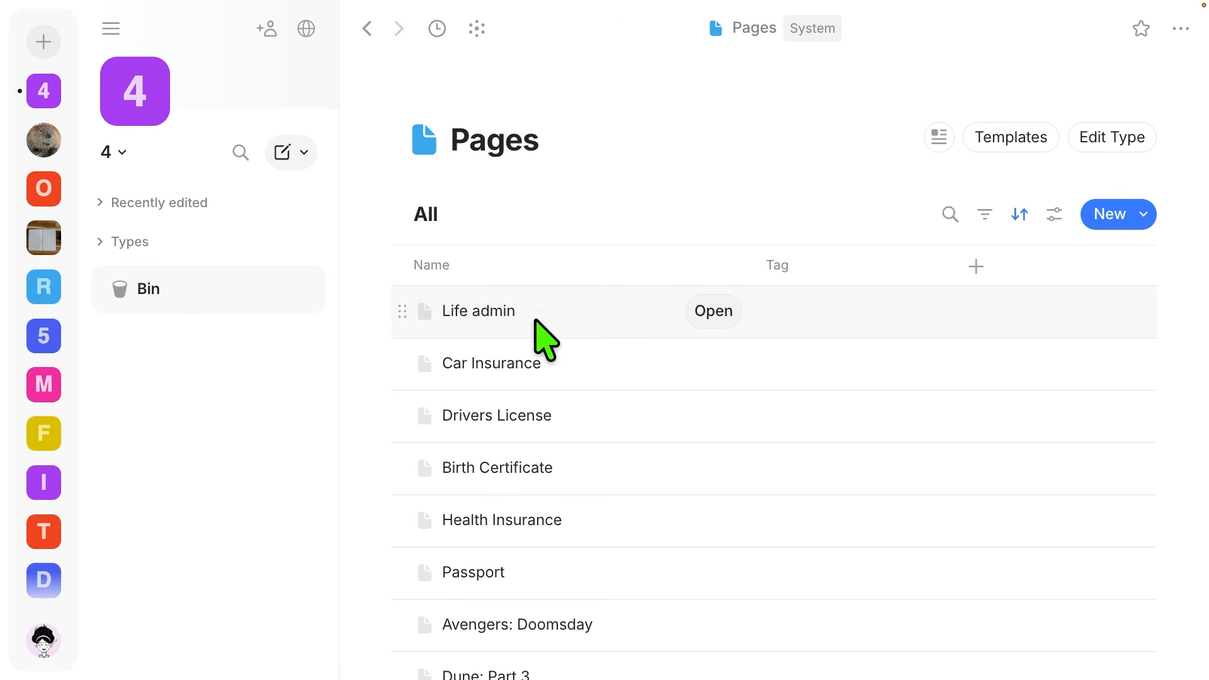
- Open the Life admin page and insert a link to the existing Passport page in its body
{"action": "left_click", "coordinate": [621, 314]}
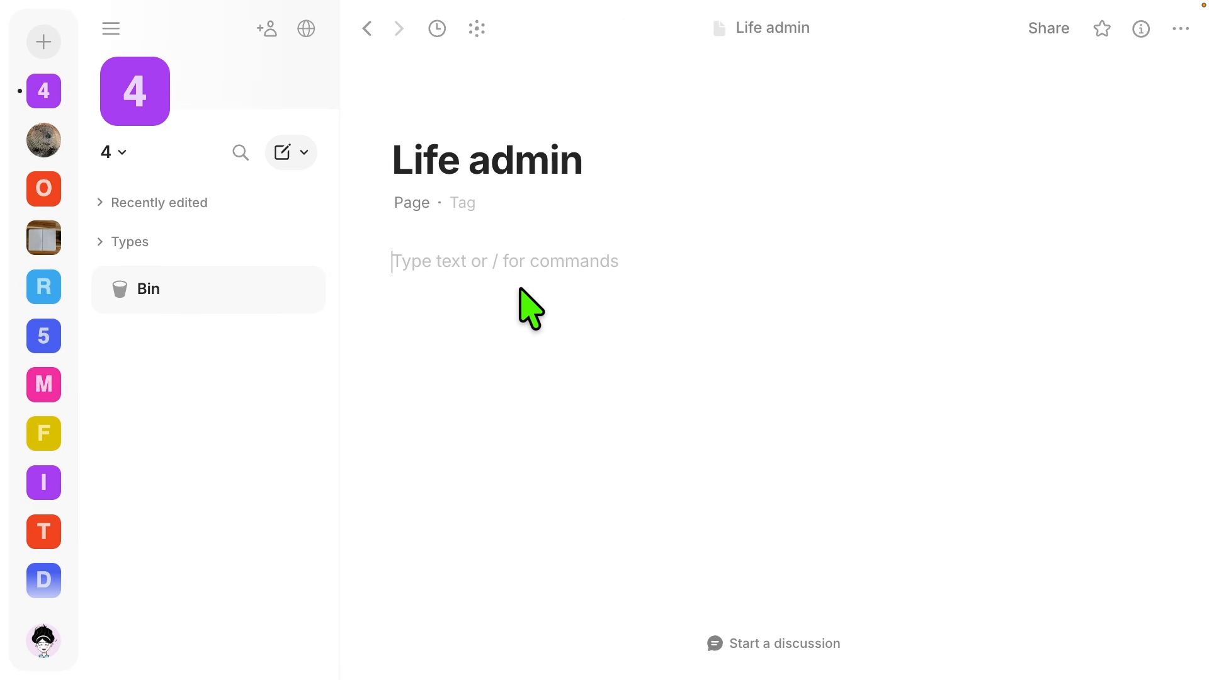
{"action": "type", "text": "/pass"}
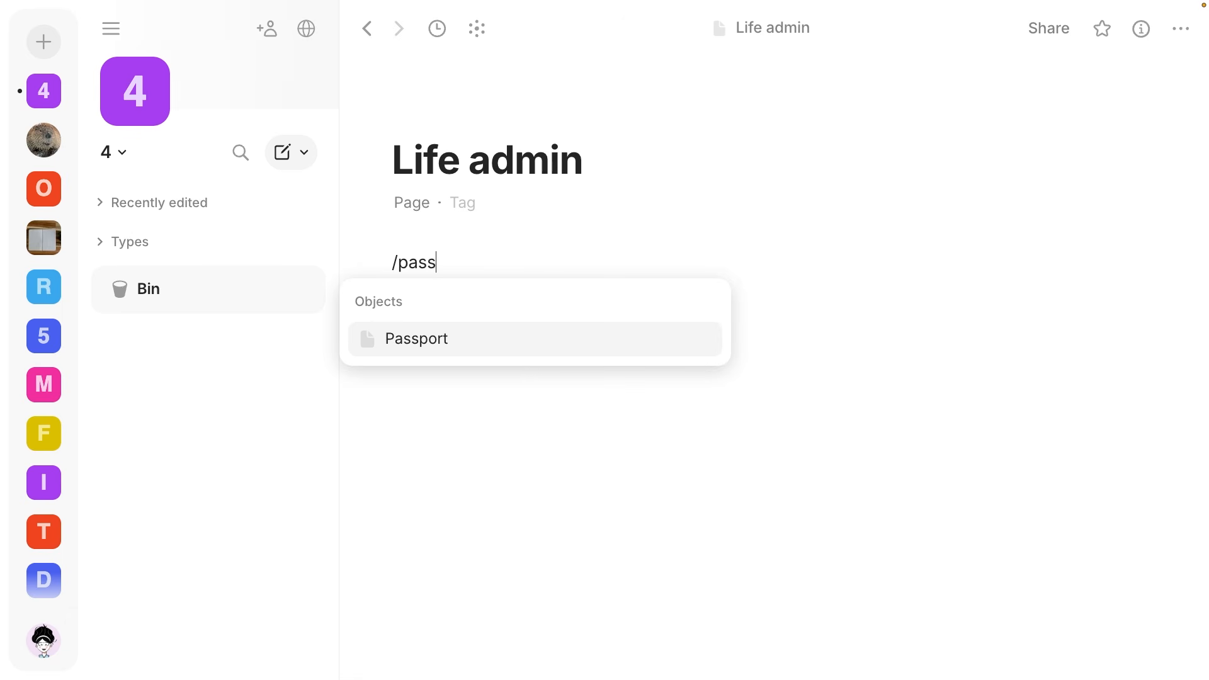
{"action": "left_click", "coordinate": [480, 339]}
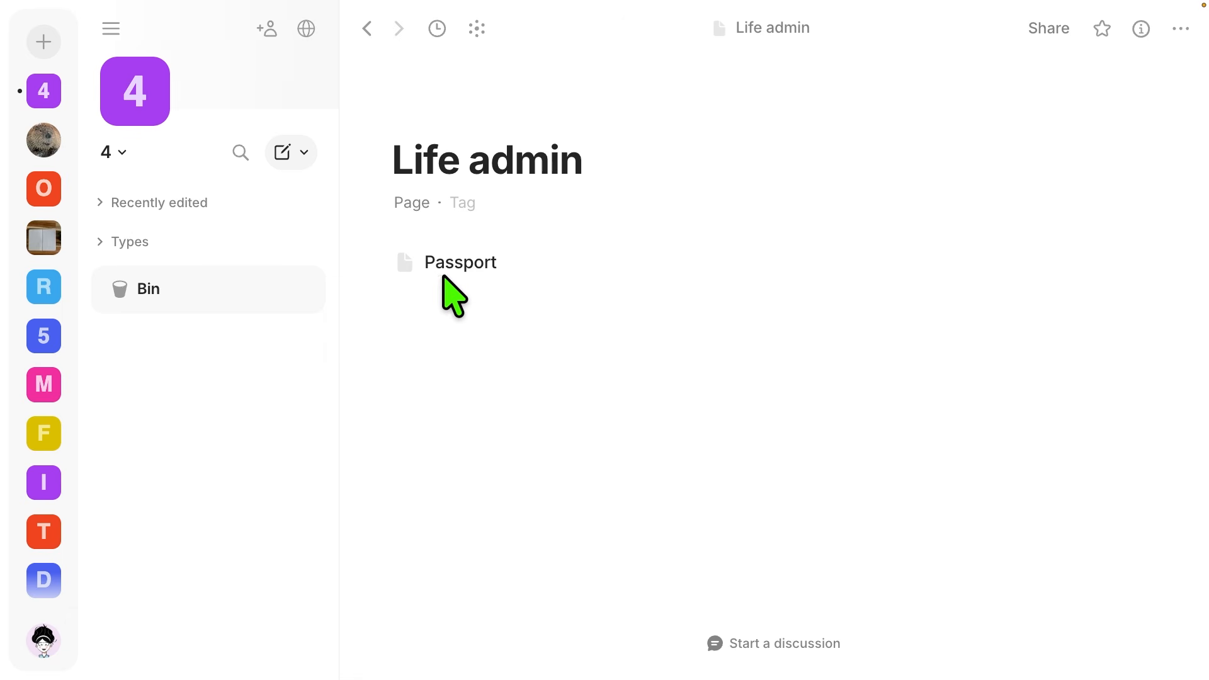
- Insert a link to the existing Drivers License page below Passport on the Life admin page
{"action": "left_click", "coordinate": [465, 345]}
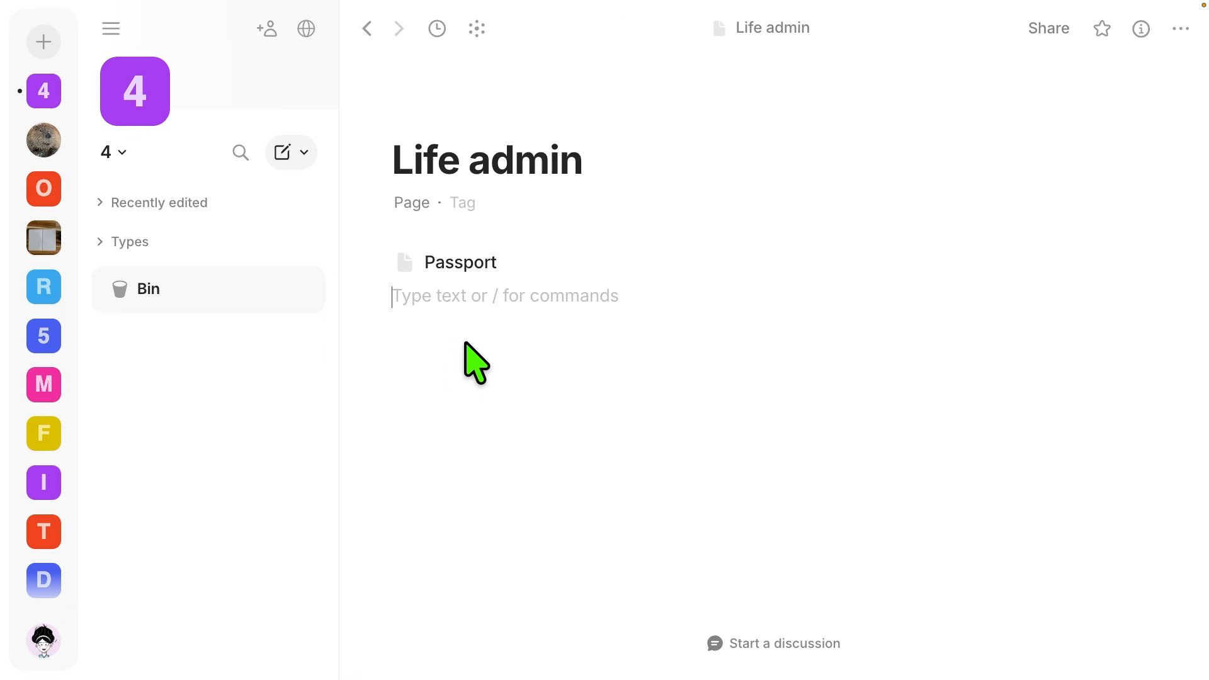
{"action": "type", "text": "/"}
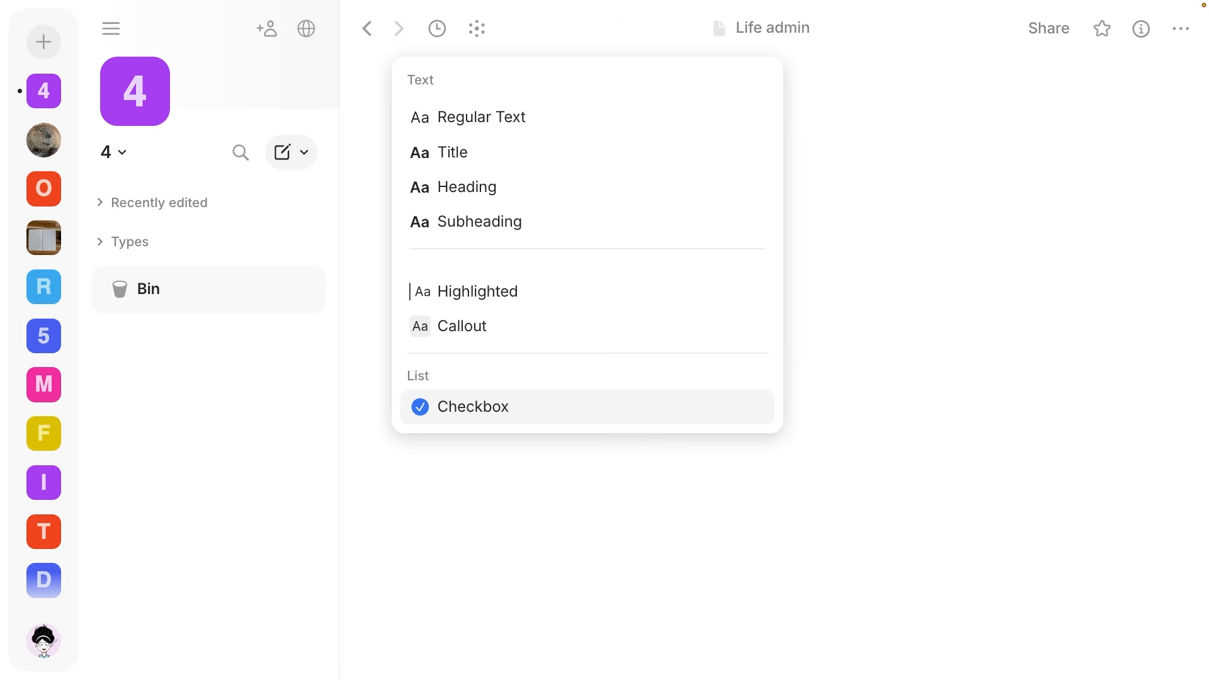
{"action": "key", "text": "Up"}
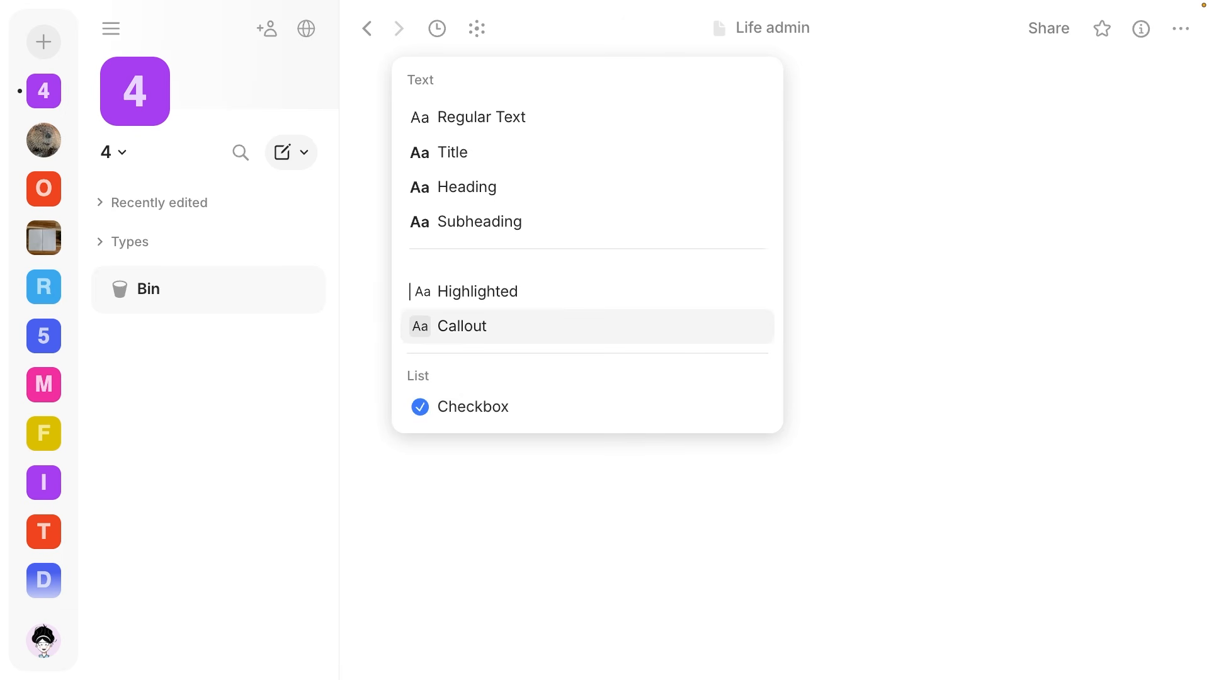
{"action": "type", "text": "driv"}
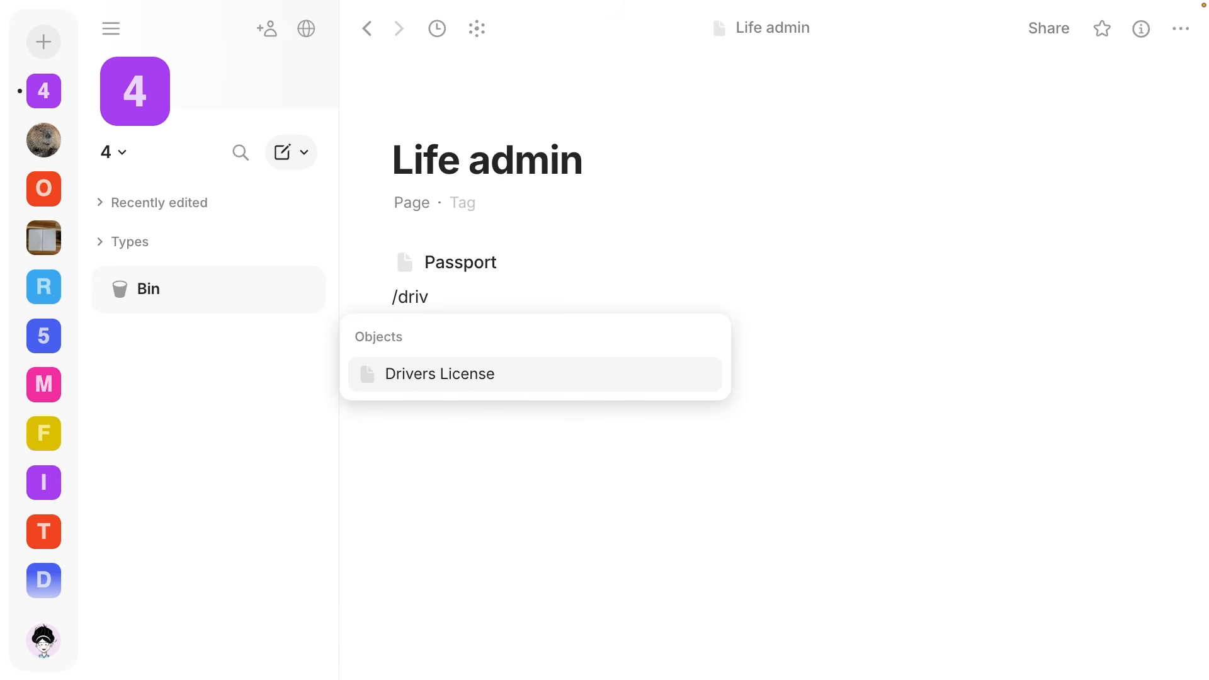
{"action": "left_click", "coordinate": [409, 376]}
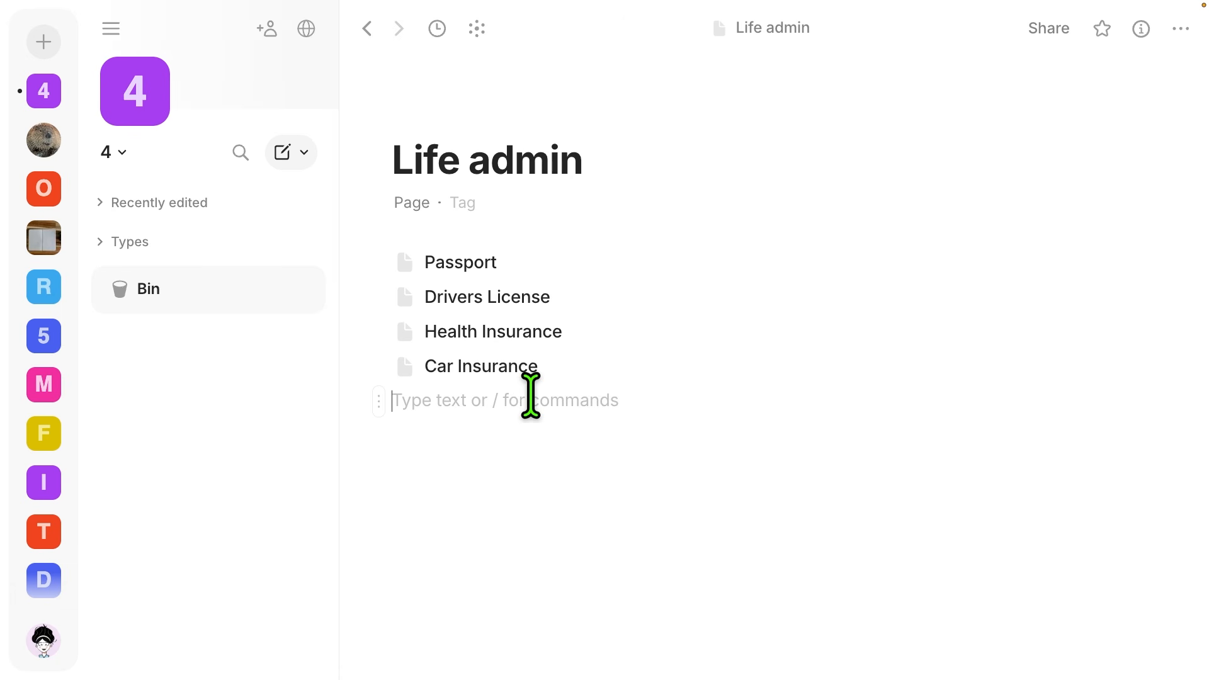
- Write Apartment Lease on the line below Car Insurance and turn that text into a Page object
{"action": "type", "text": "A"}
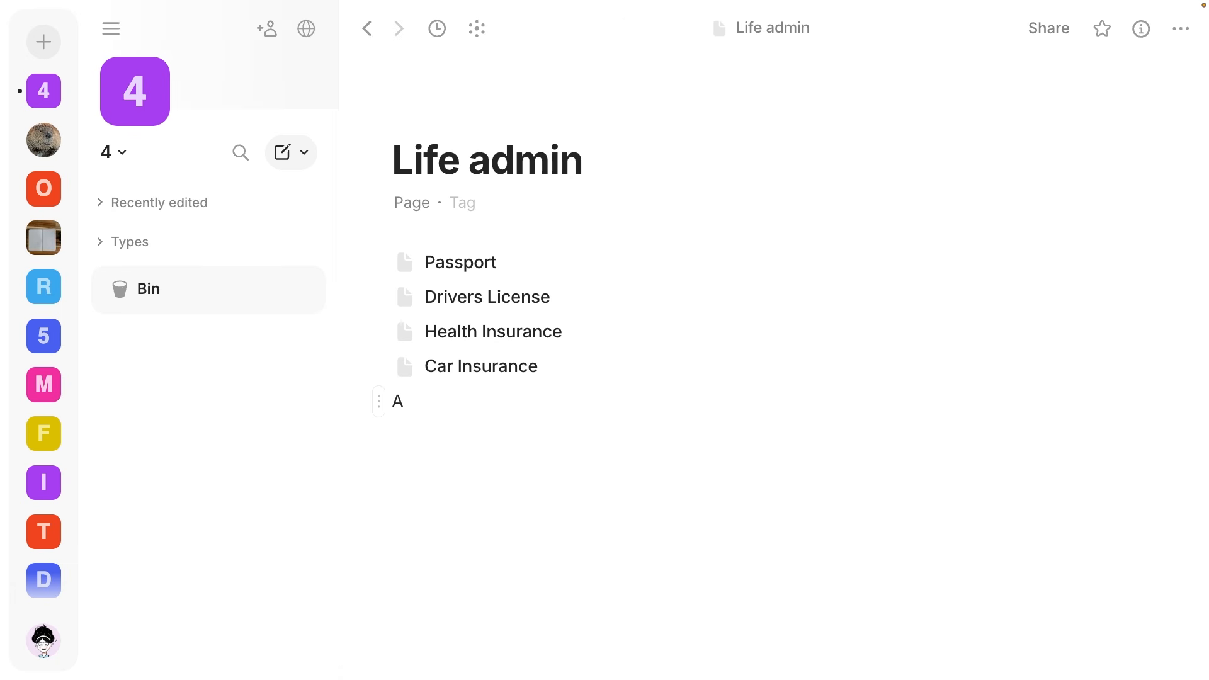
{"action": "type", "text": "partment Lease"}
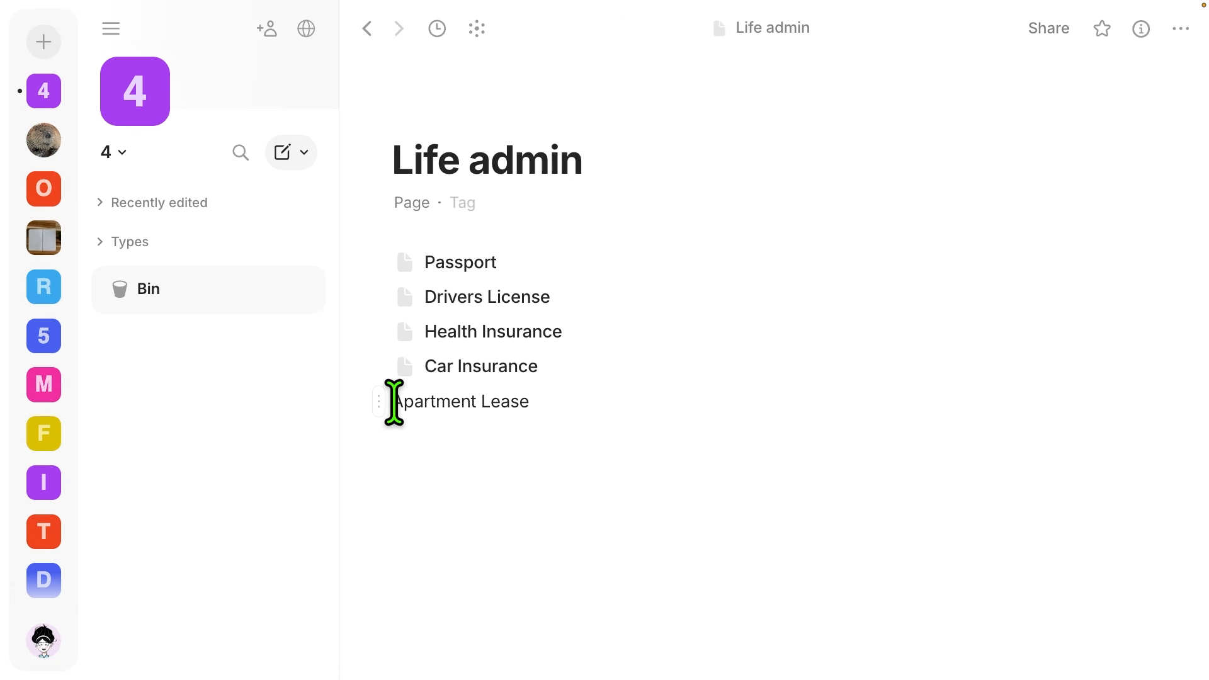
{"action": "left_click_drag", "start_coordinate": [394, 403], "coordinate": [529, 401]}
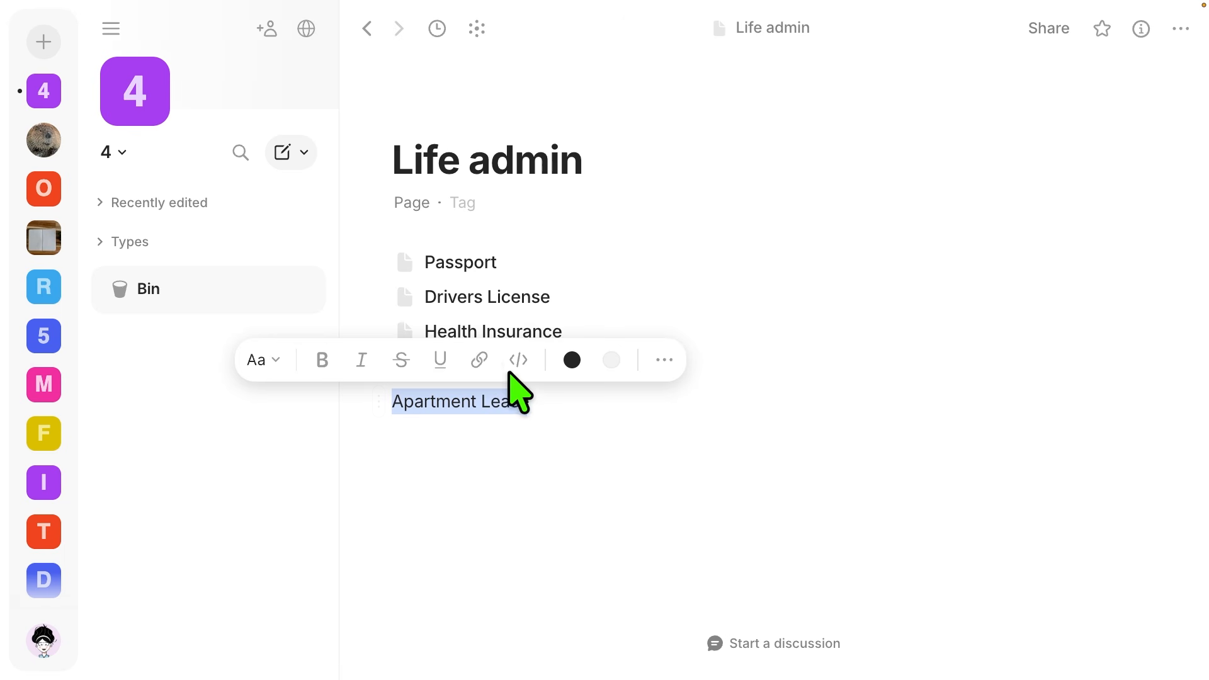
{"action": "left_click", "coordinate": [665, 360]}
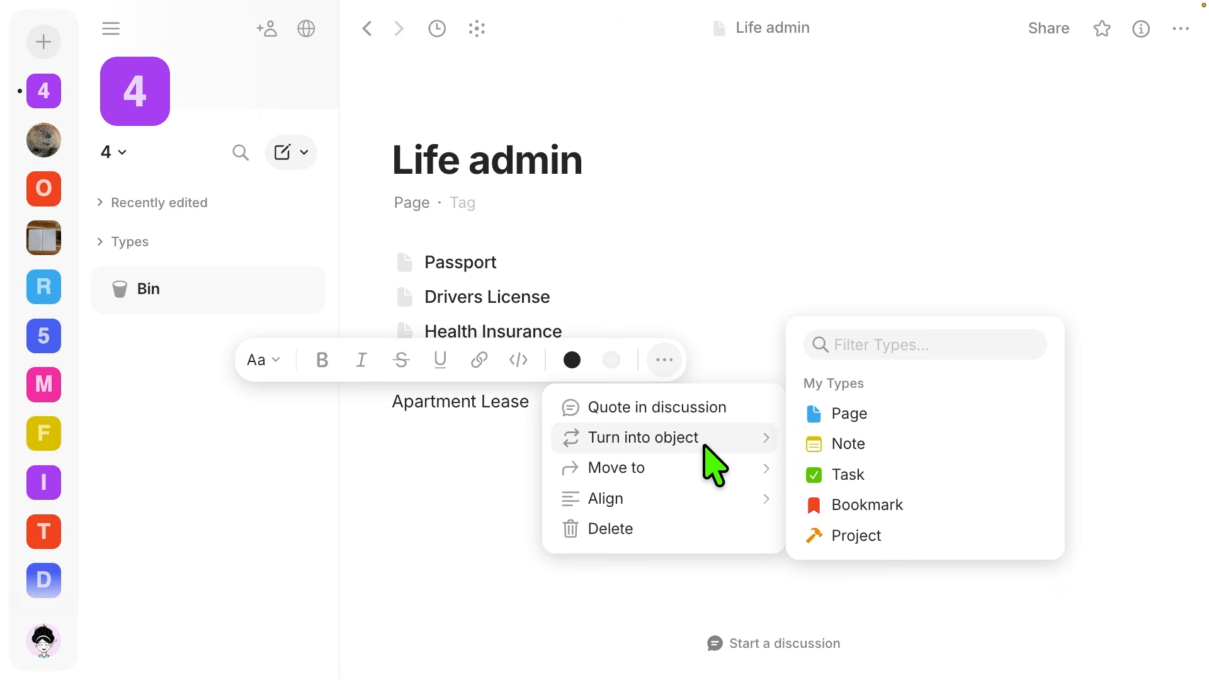
{"action": "left_click", "coordinate": [850, 417]}
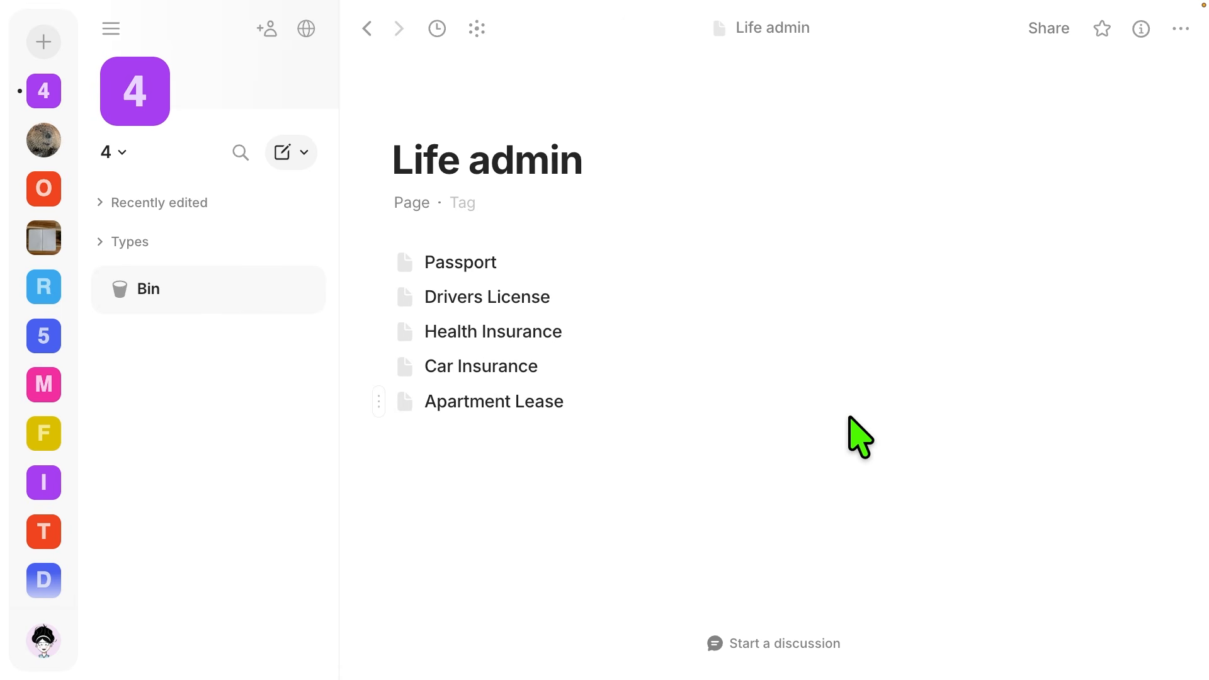
- Open the Apartment Lease page, check its backlinks and return through them to Life admin
{"action": "left_click", "coordinate": [494, 404]}
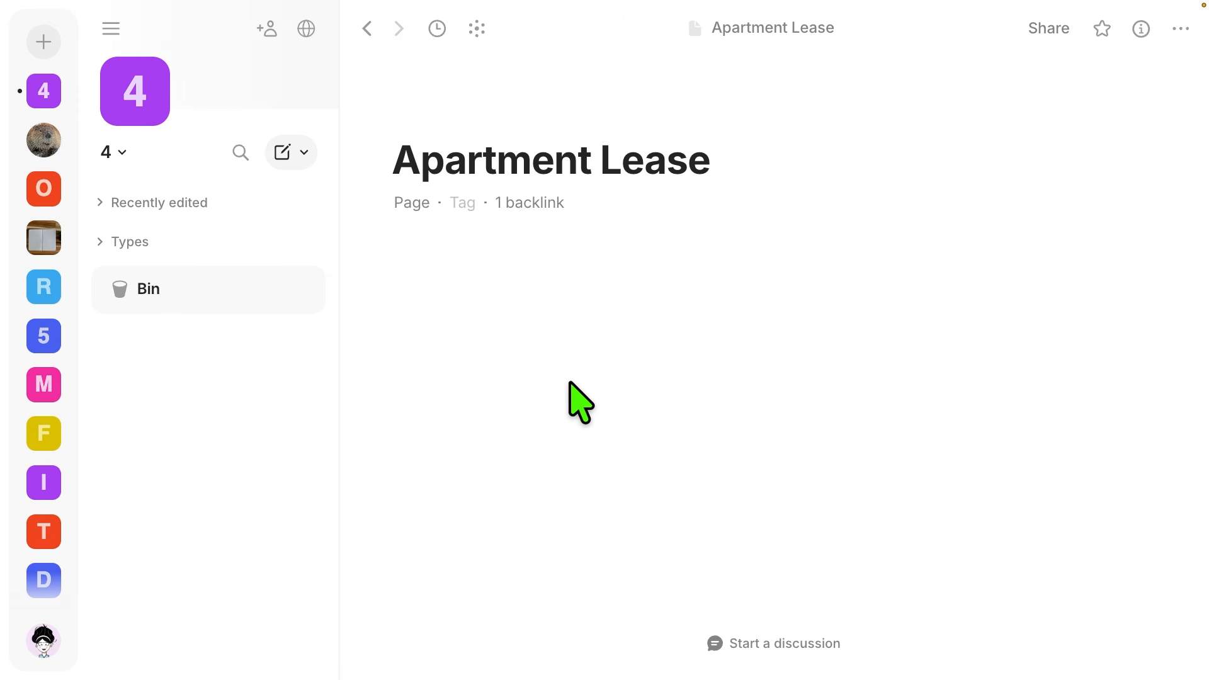
{"action": "left_click", "coordinate": [528, 205]}
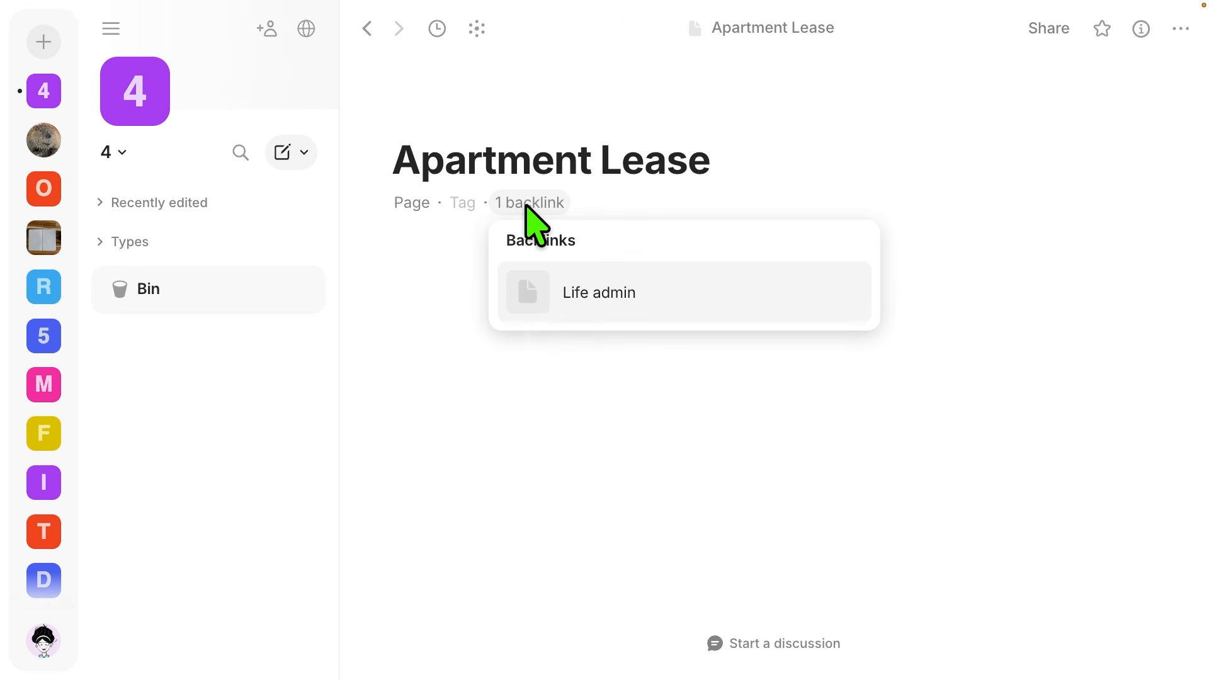
{"action": "left_click", "coordinate": [605, 303]}
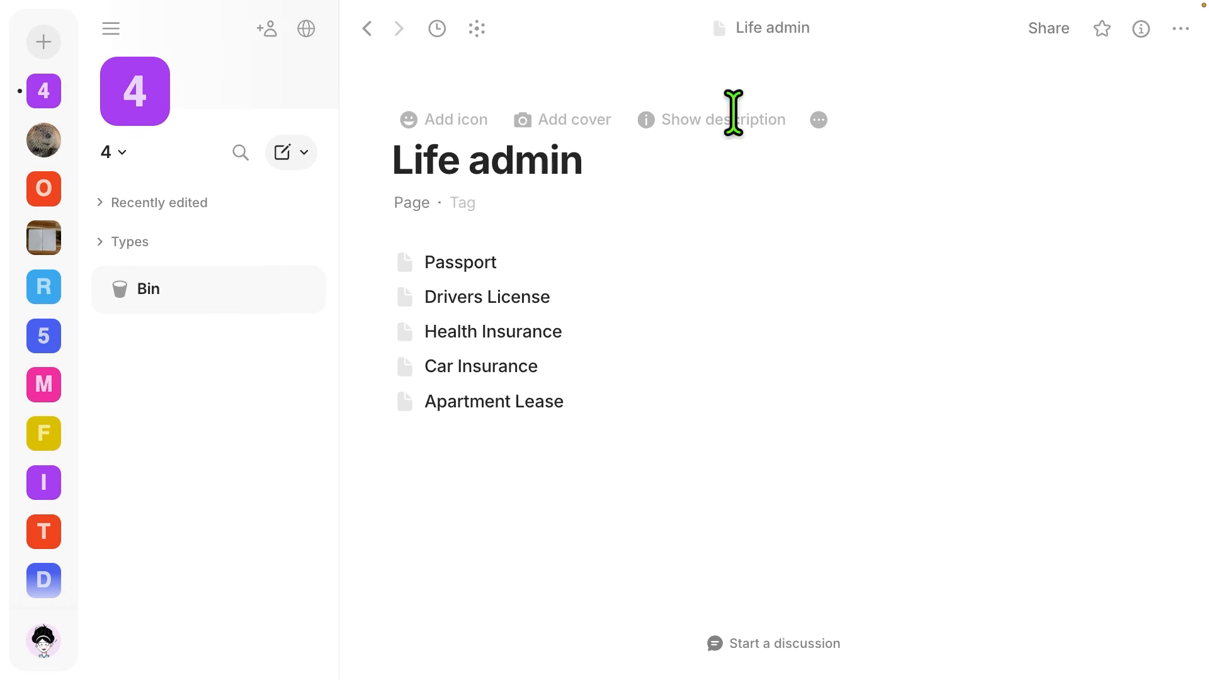
- Pin the Life admin page to the channel and expand its hierarchical widget to list the linked pages
{"action": "left_click", "coordinate": [1181, 29]}
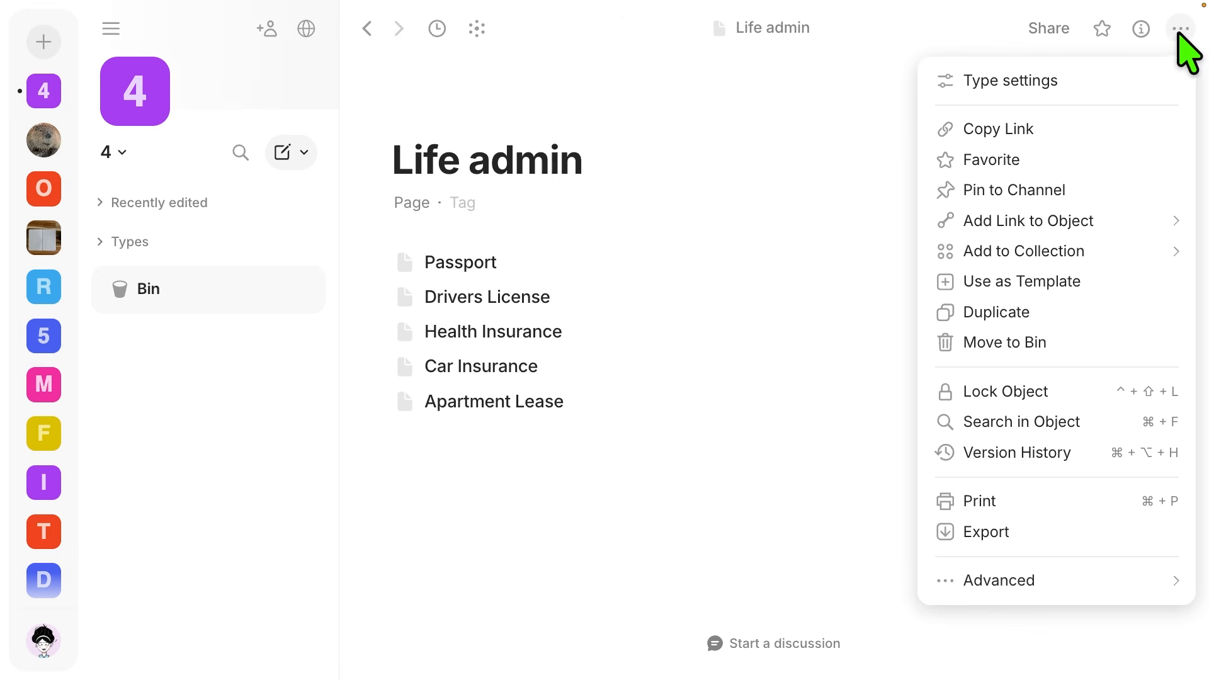
{"action": "left_click", "coordinate": [1073, 189]}
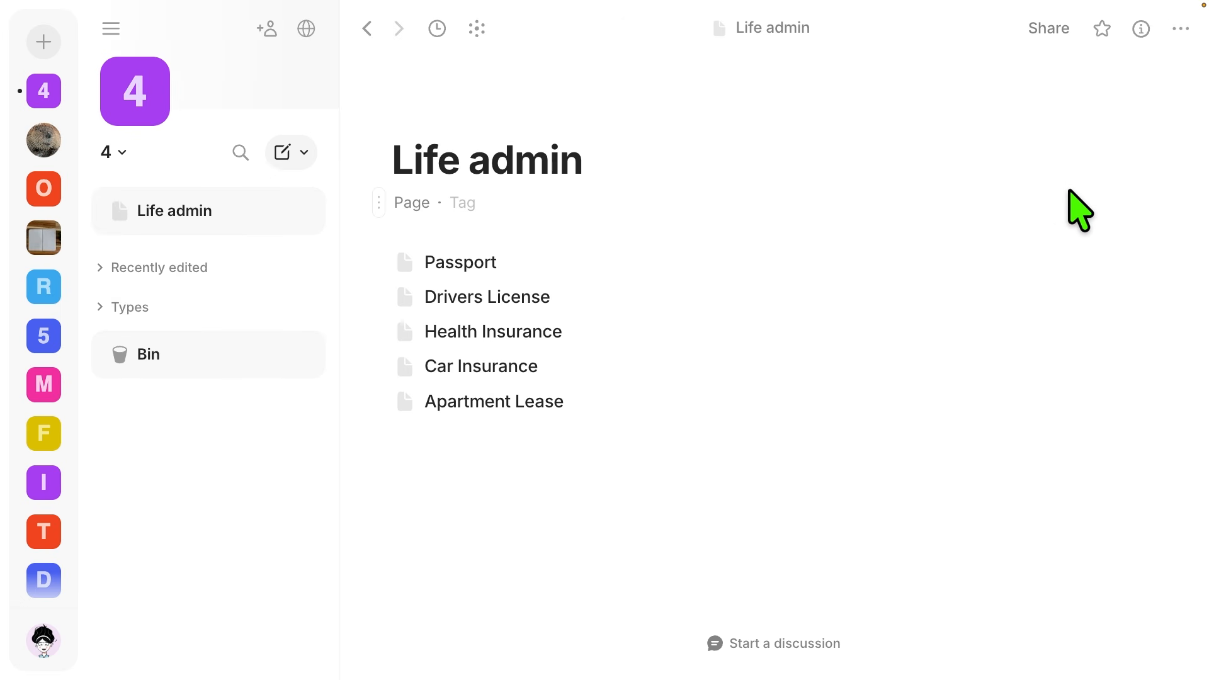
{"action": "right_click", "coordinate": [254, 218]}
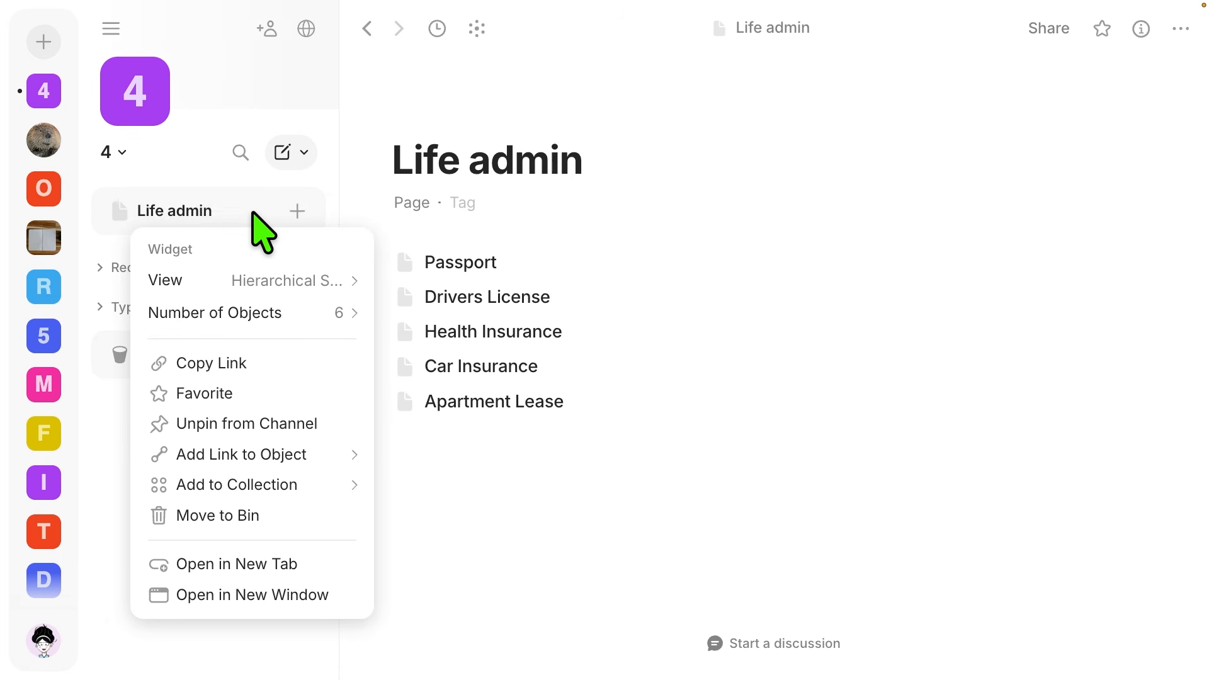
{"action": "mouse_move", "coordinate": [196, 277]}
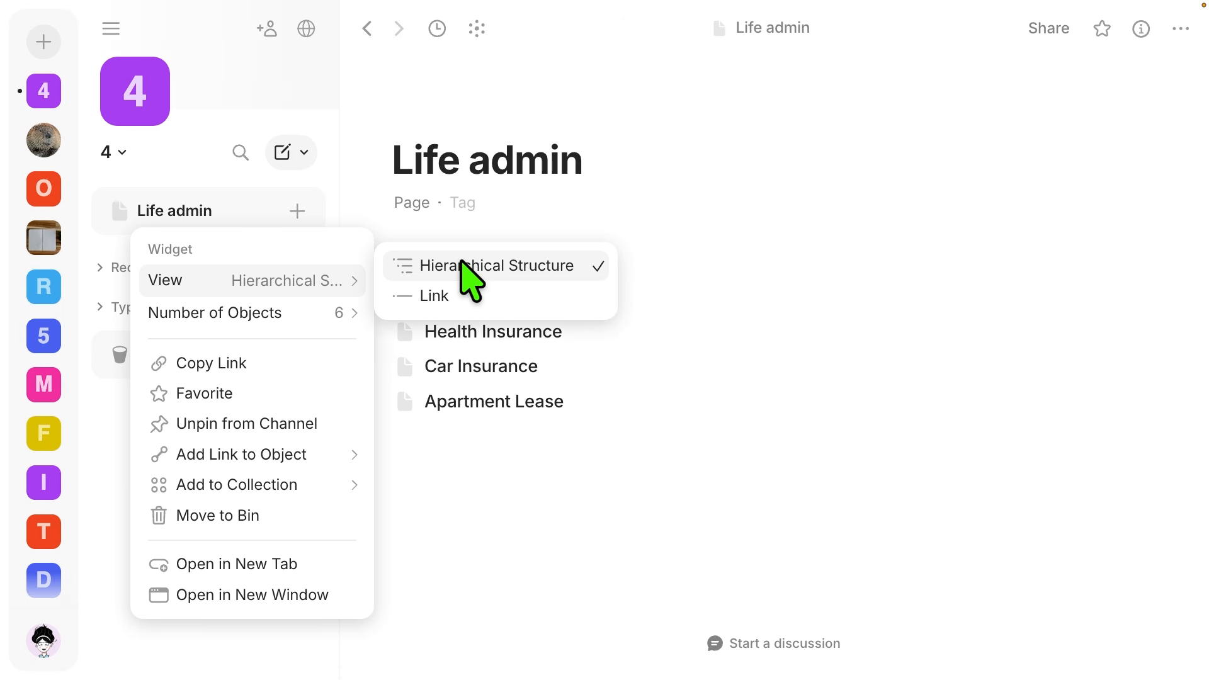
{"action": "left_click", "coordinate": [173, 209]}
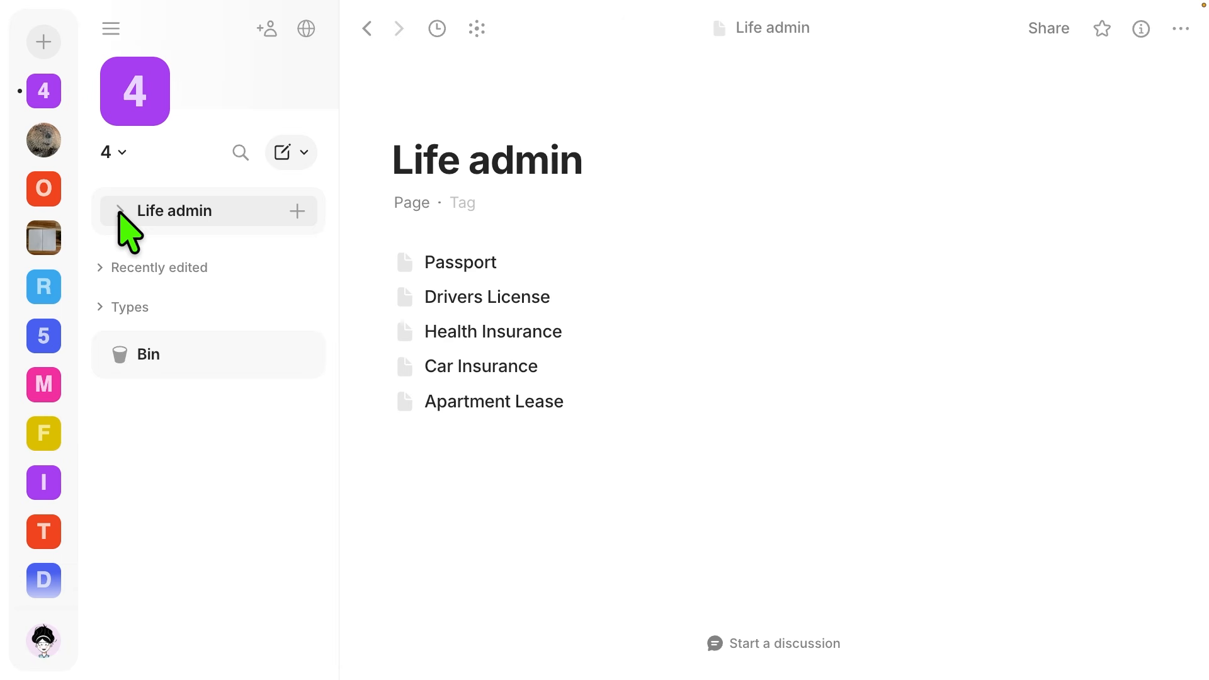
{"action": "left_click", "coordinate": [120, 212]}
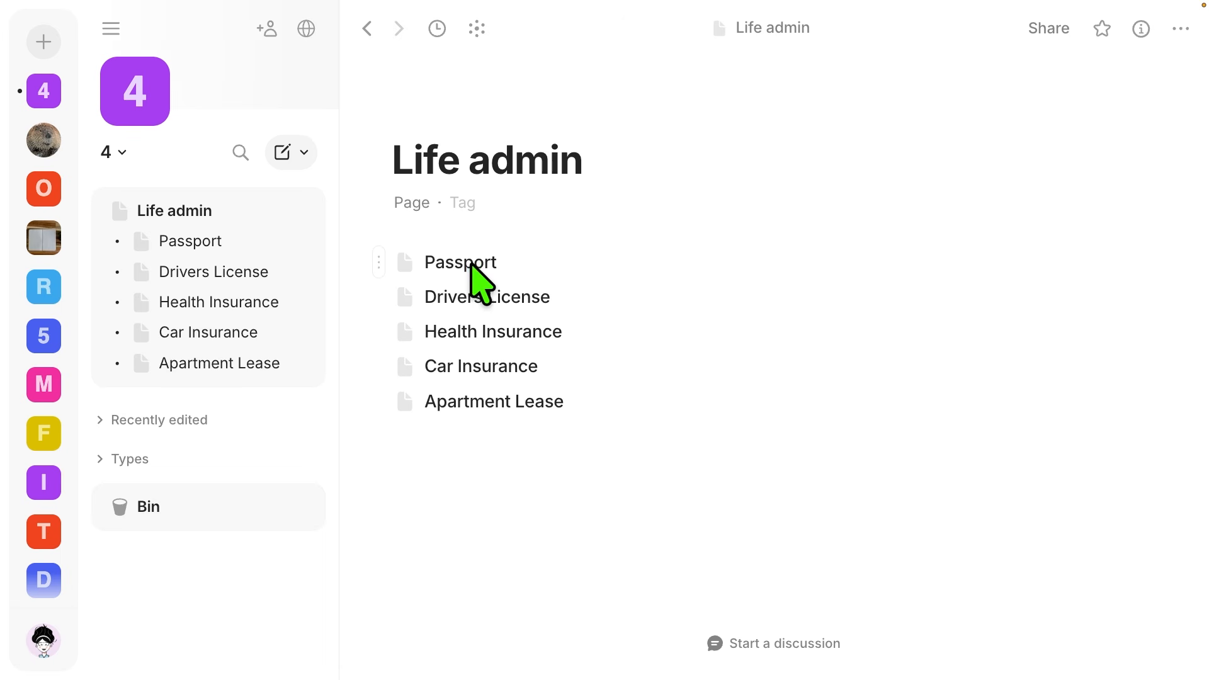
- Write the street address in the Apartment Lease page, turn it into a linked page object, and expand Apartment Lease in the pinned hierarchy
{"action": "left_click", "coordinate": [485, 402]}
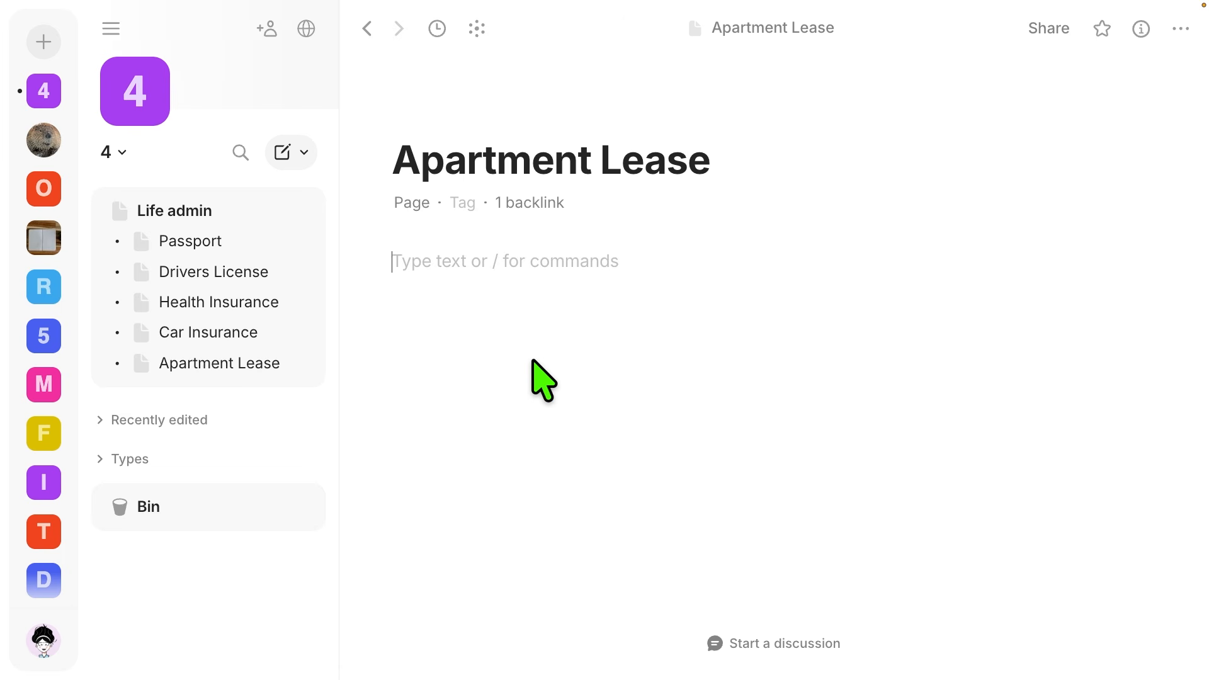
{"action": "type", "text": "1223 Main st"}
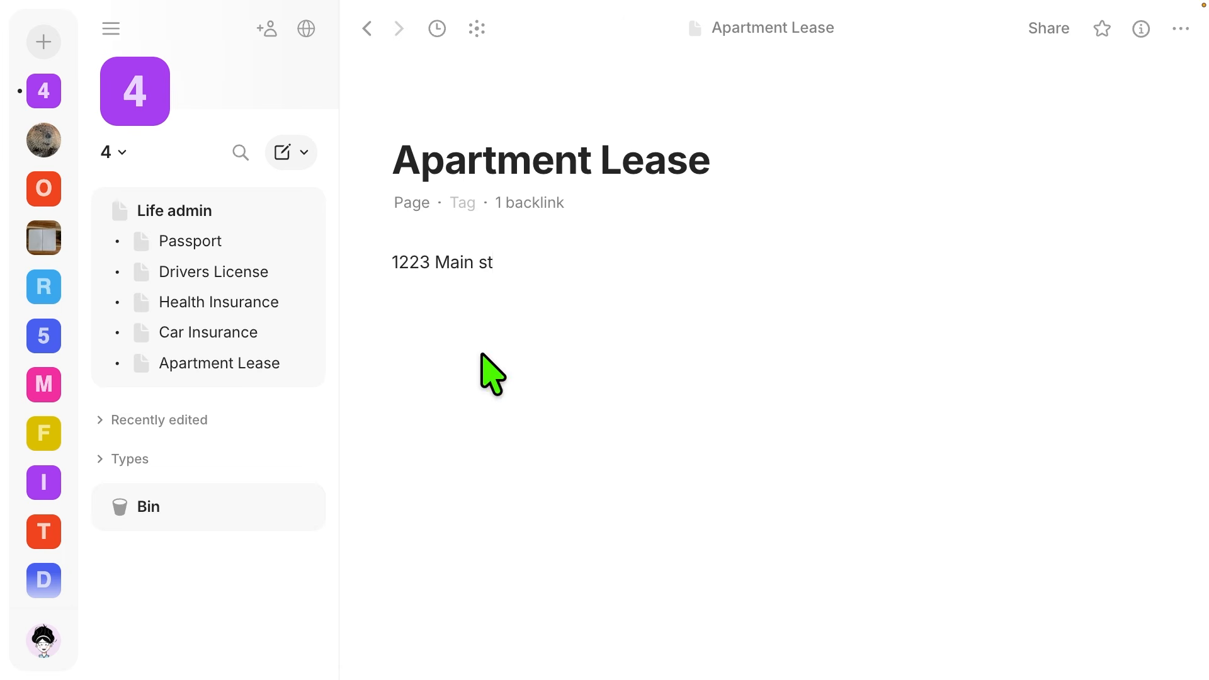
{"action": "left_click_drag", "start_coordinate": [391, 255], "coordinate": [501, 254]}
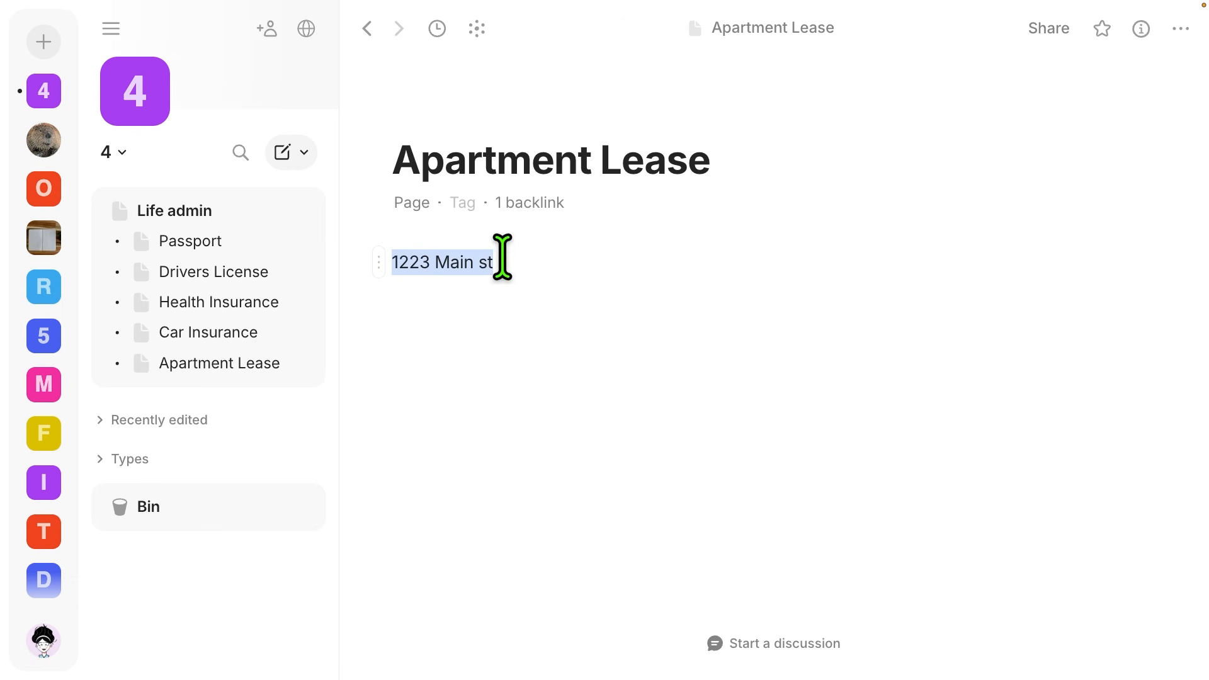
{"action": "left_click", "coordinate": [646, 221]}
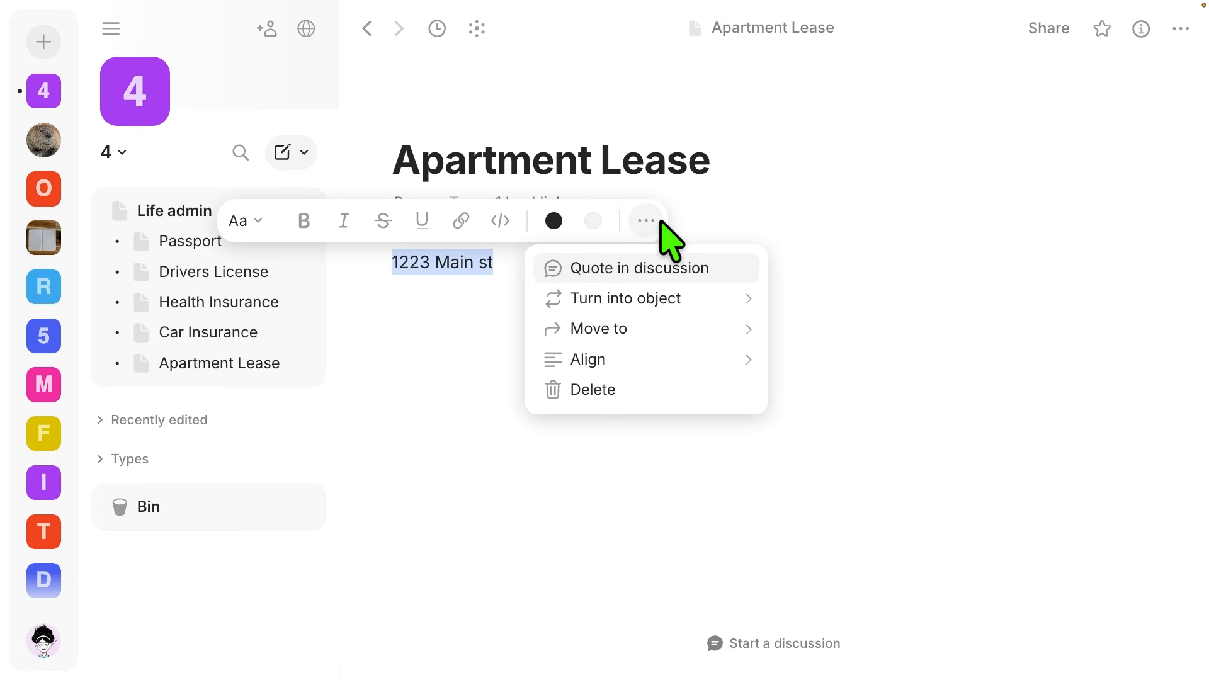
{"action": "mouse_move", "coordinate": [664, 297]}
{"action": "left_click", "coordinate": [828, 299]}
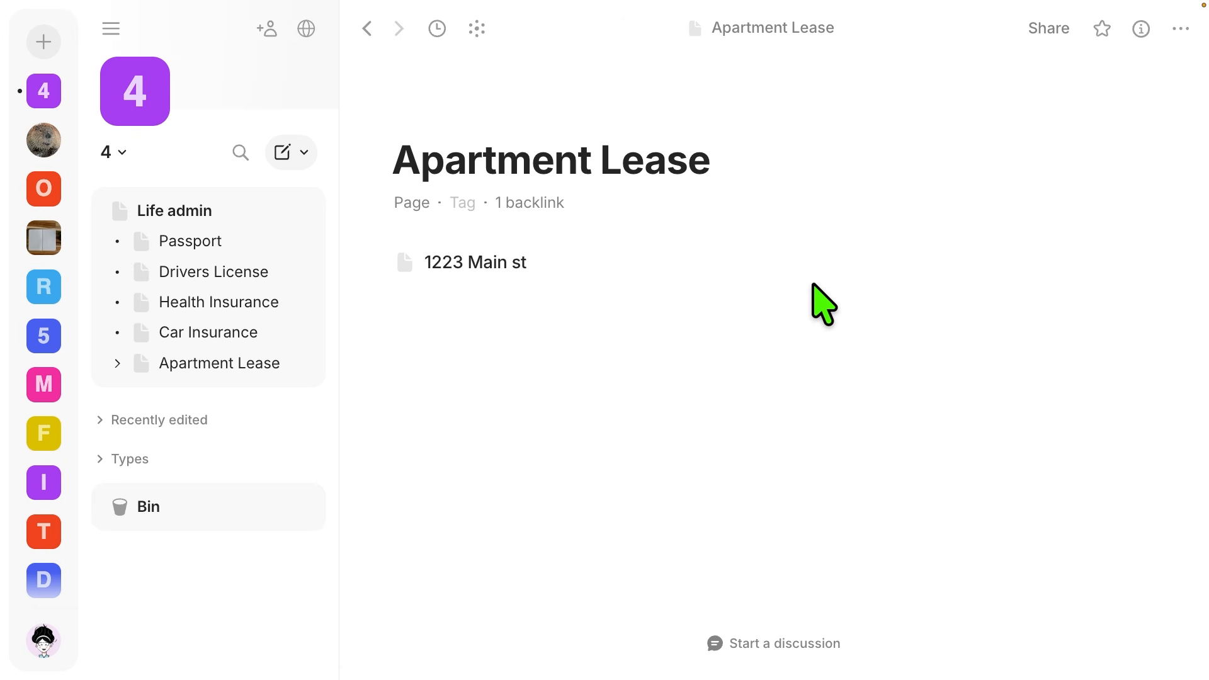
{"action": "left_click", "coordinate": [118, 364]}
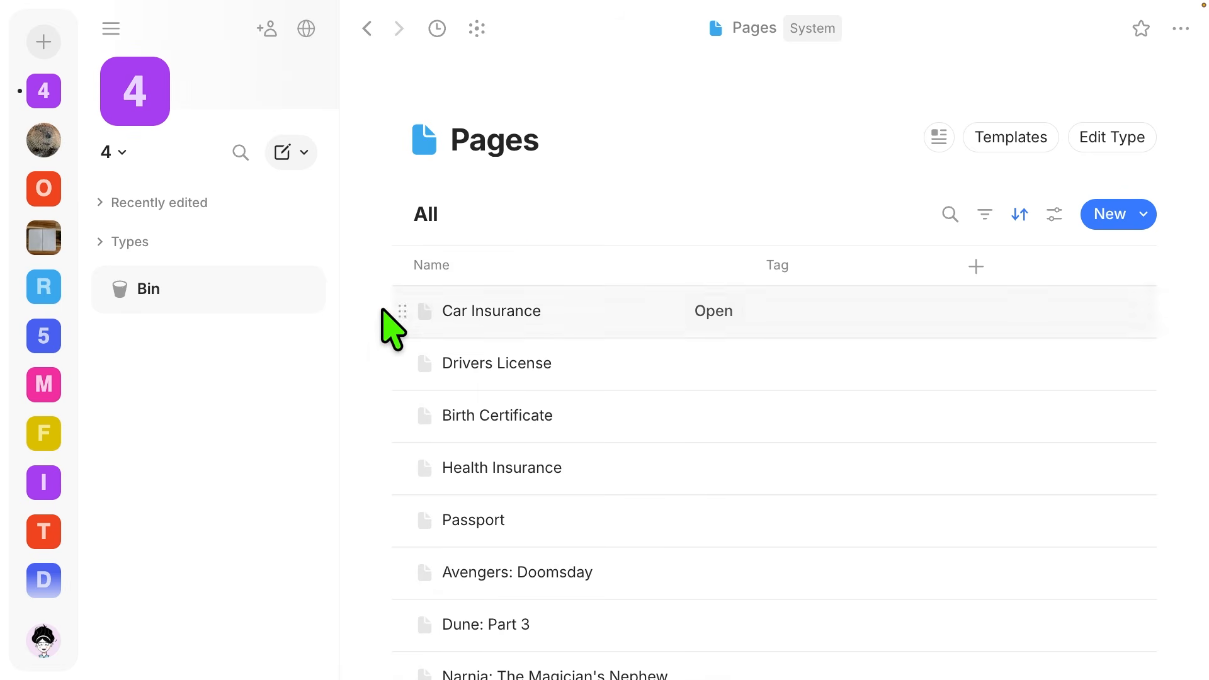
- Add the Car Insurance, Drivers License, Birth Certificate, Health Insurance and Passport pages to a new collection named Life Admin
{"action": "left_click_drag", "start_coordinate": [376, 296], "coordinate": [659, 533]}
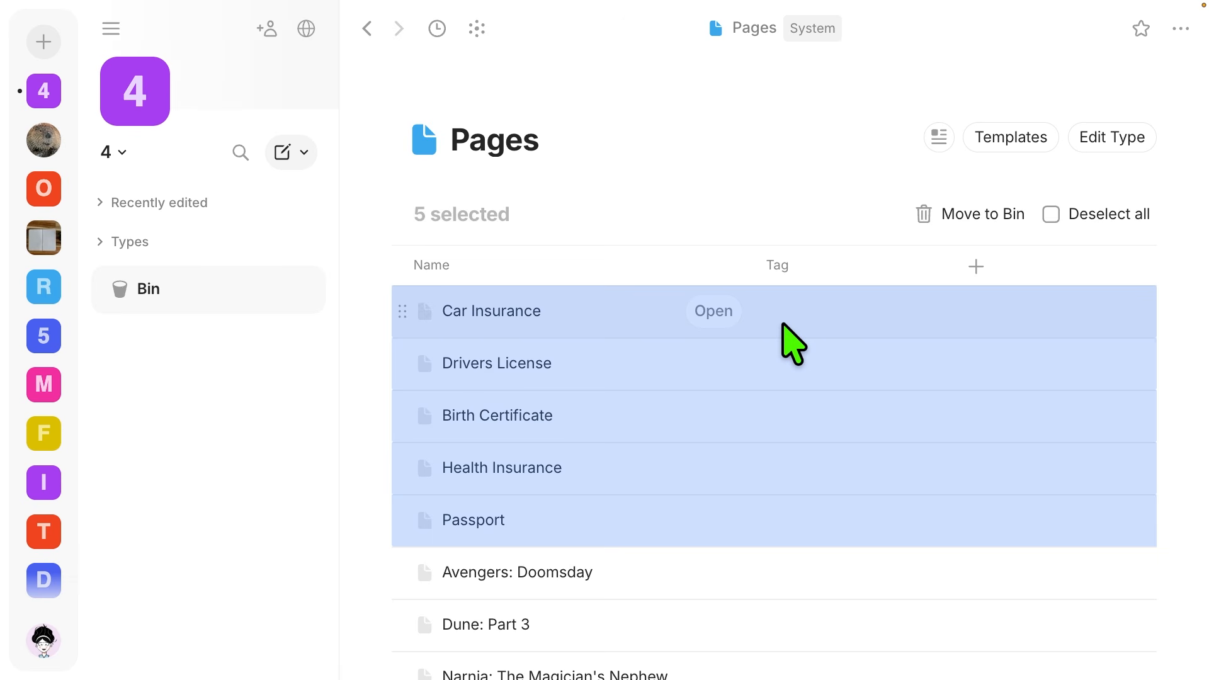
{"action": "right_click", "coordinate": [792, 343]}
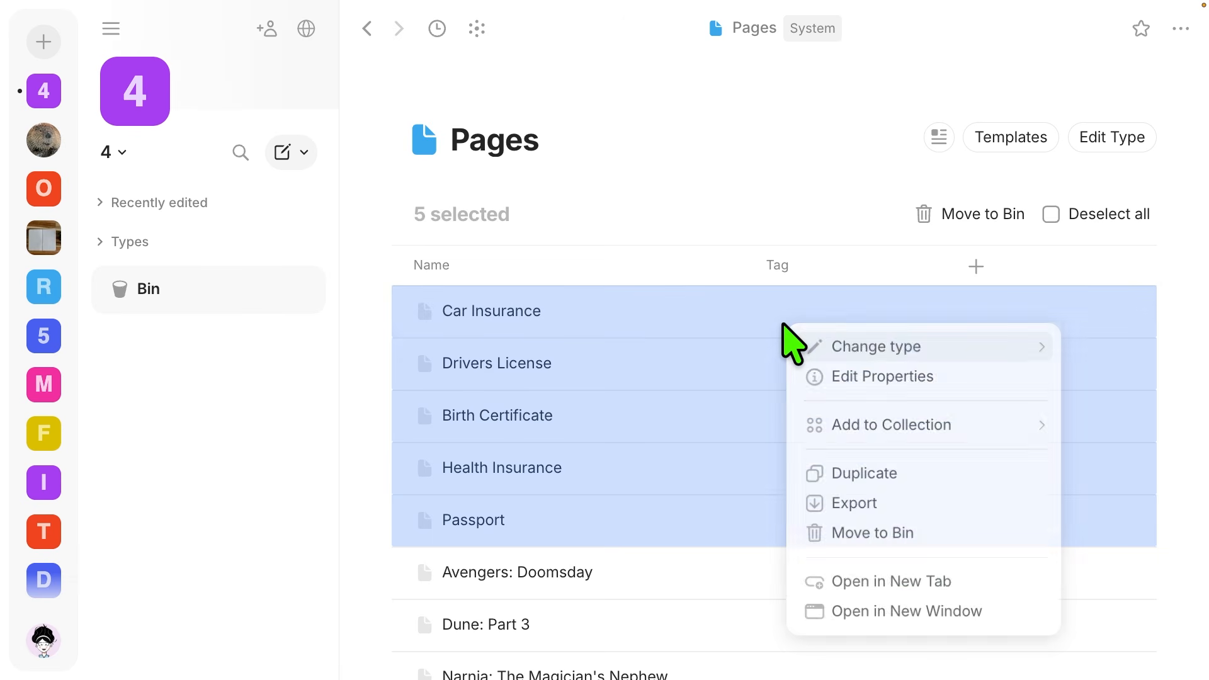
{"action": "mouse_move", "coordinate": [894, 434]}
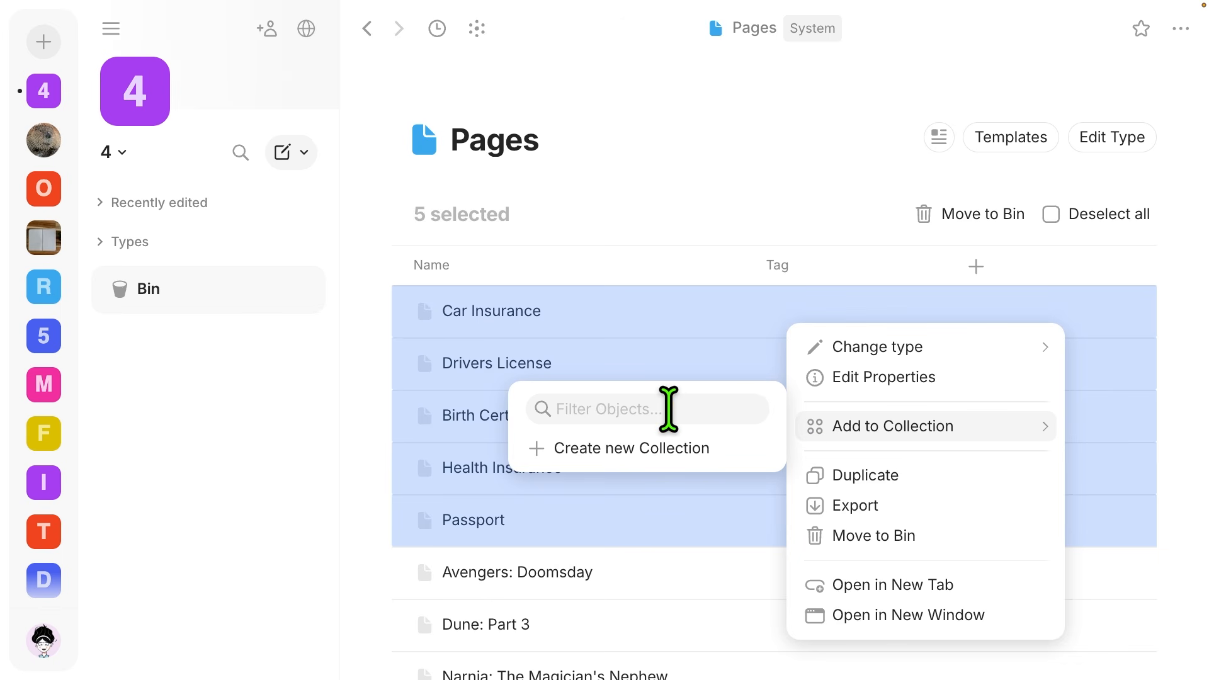
{"action": "type", "text": "LIf"}
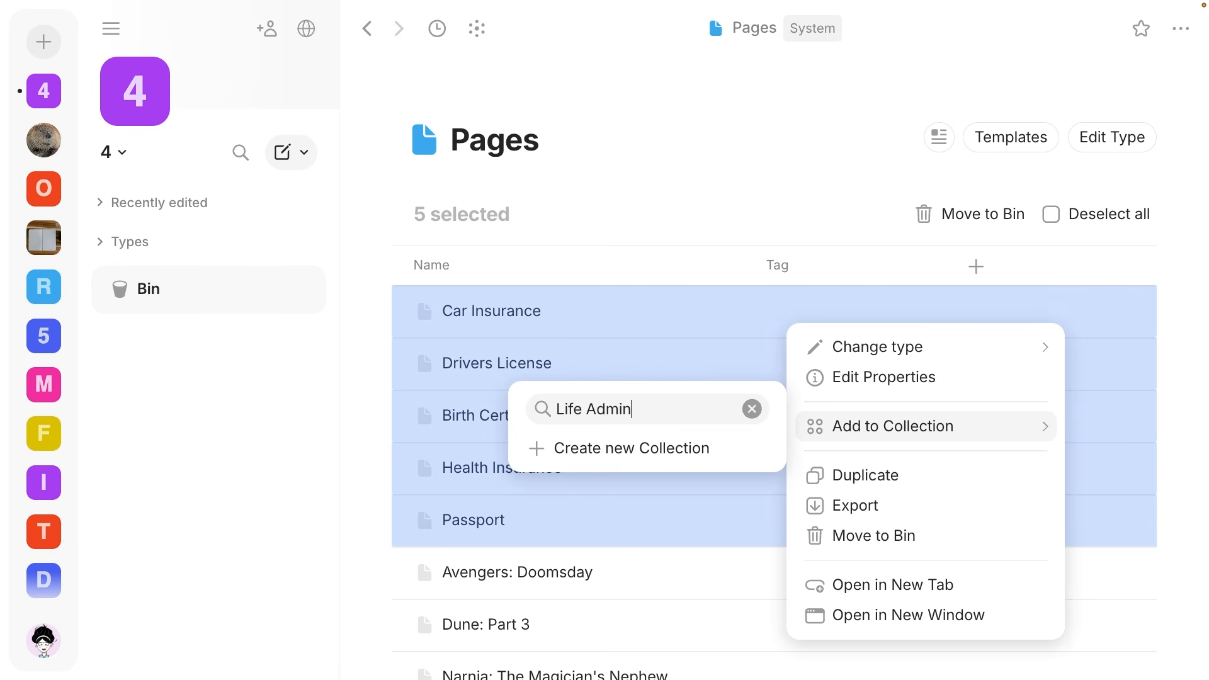
{"action": "left_click", "coordinate": [595, 448]}
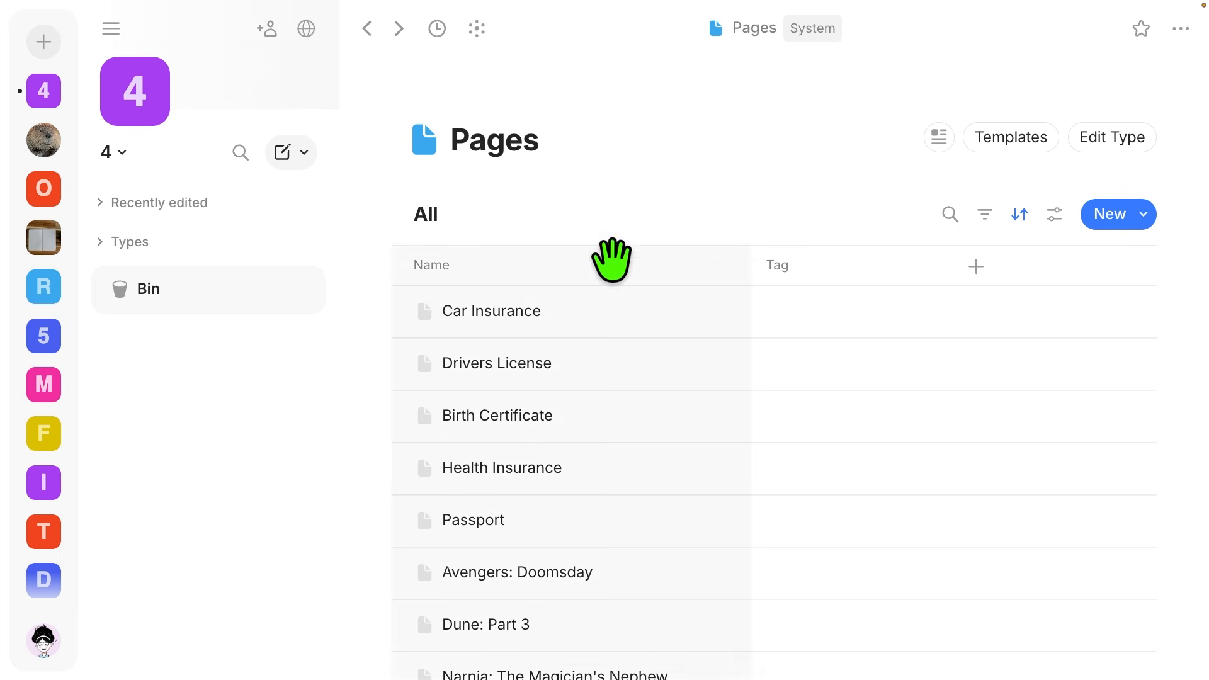
- Show the Backlinks property as a column in the All view of Pages
{"action": "left_click", "coordinate": [975, 265]}
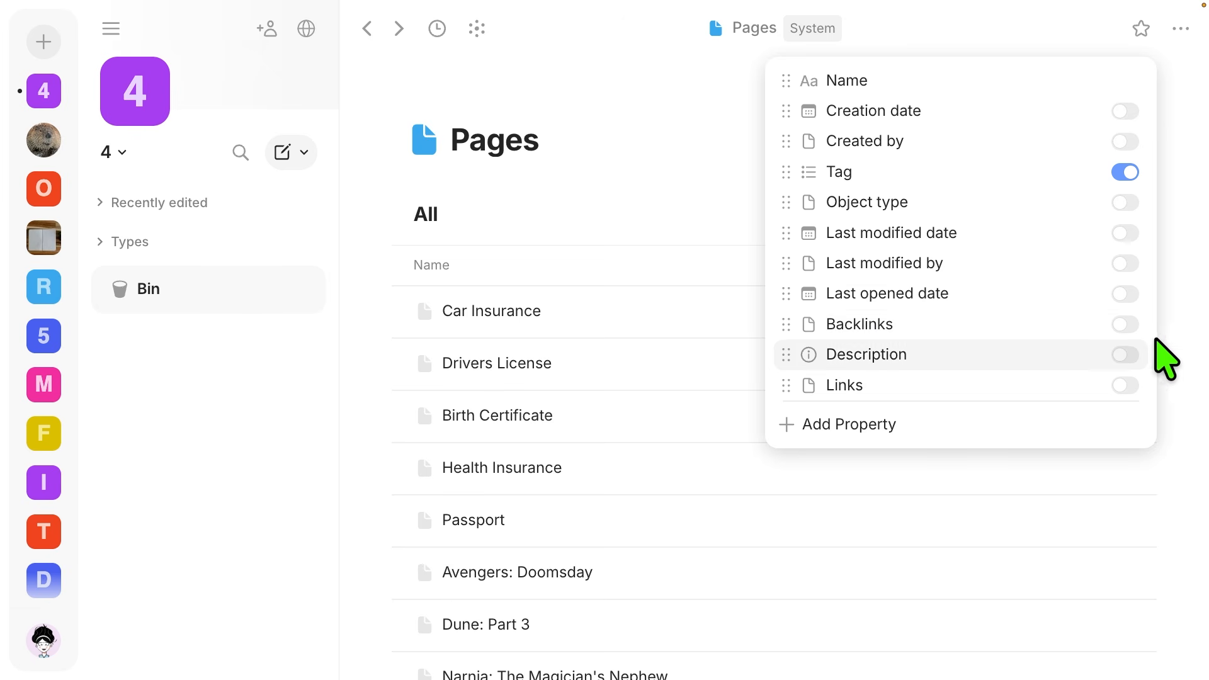
{"action": "left_click", "coordinate": [1126, 324]}
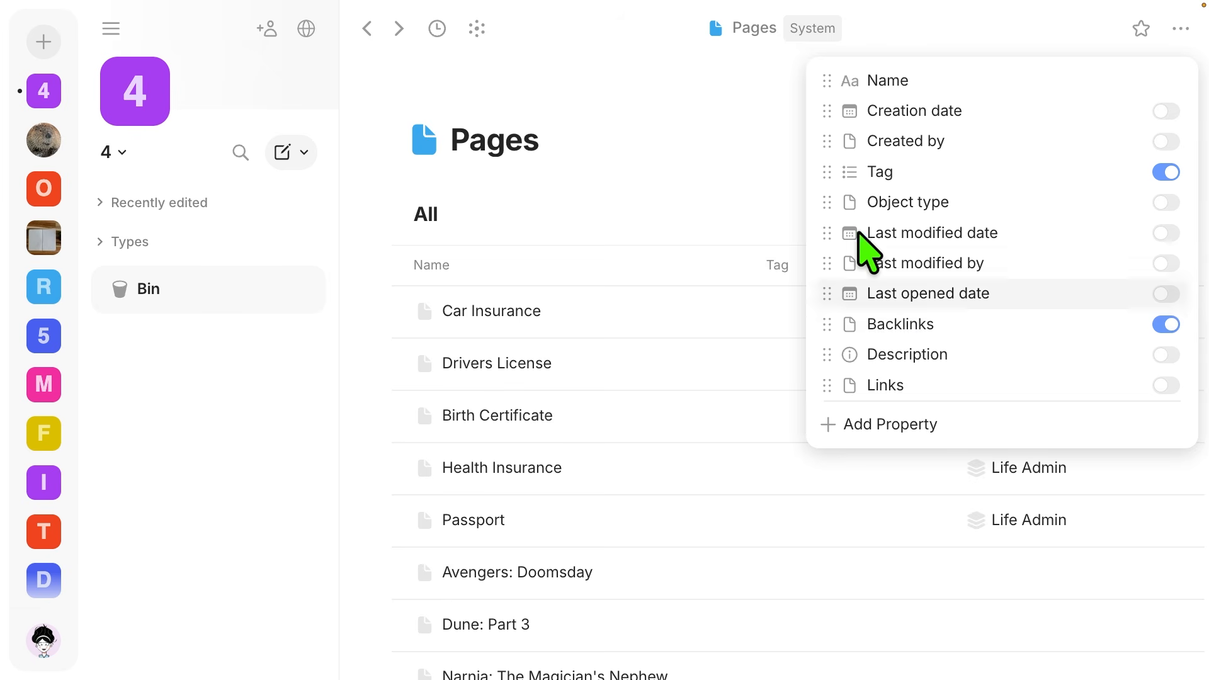
{"action": "left_click", "coordinate": [745, 176]}
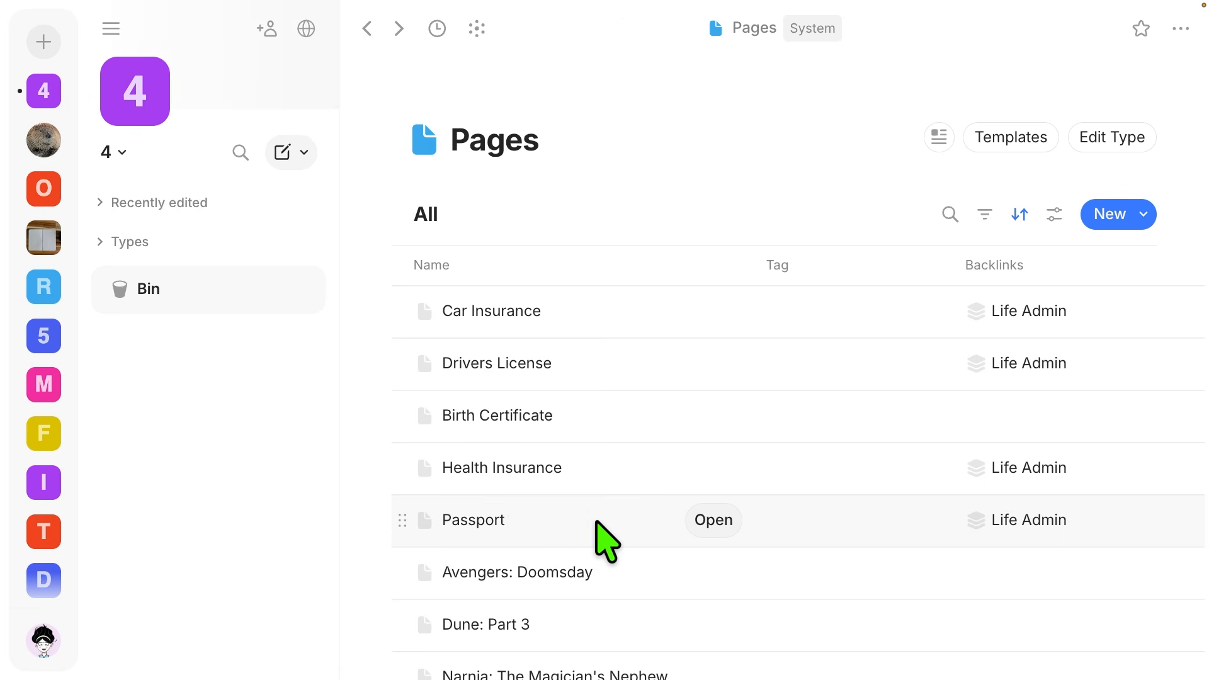
- Add the Passport page to a new collection named October 2026 trip
{"action": "right_click", "coordinate": [605, 540]}
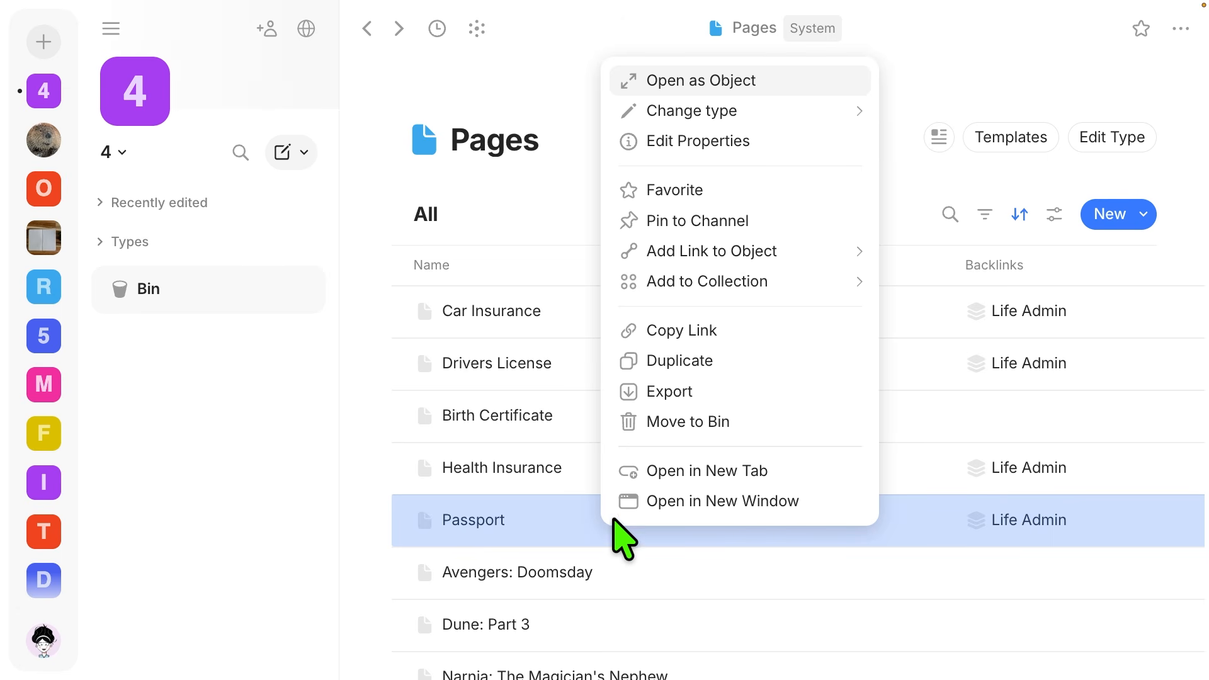
{"action": "mouse_move", "coordinate": [747, 290]}
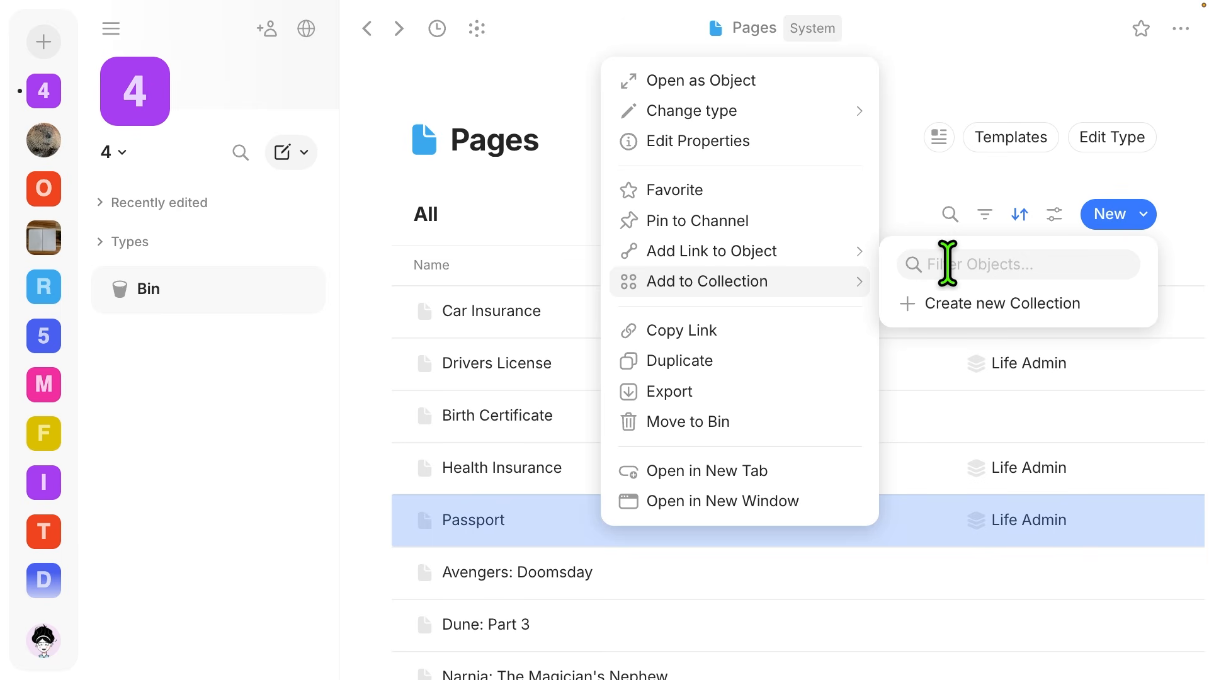
{"action": "type", "text": "October"}
{"action": "type", "text": " 2025"}
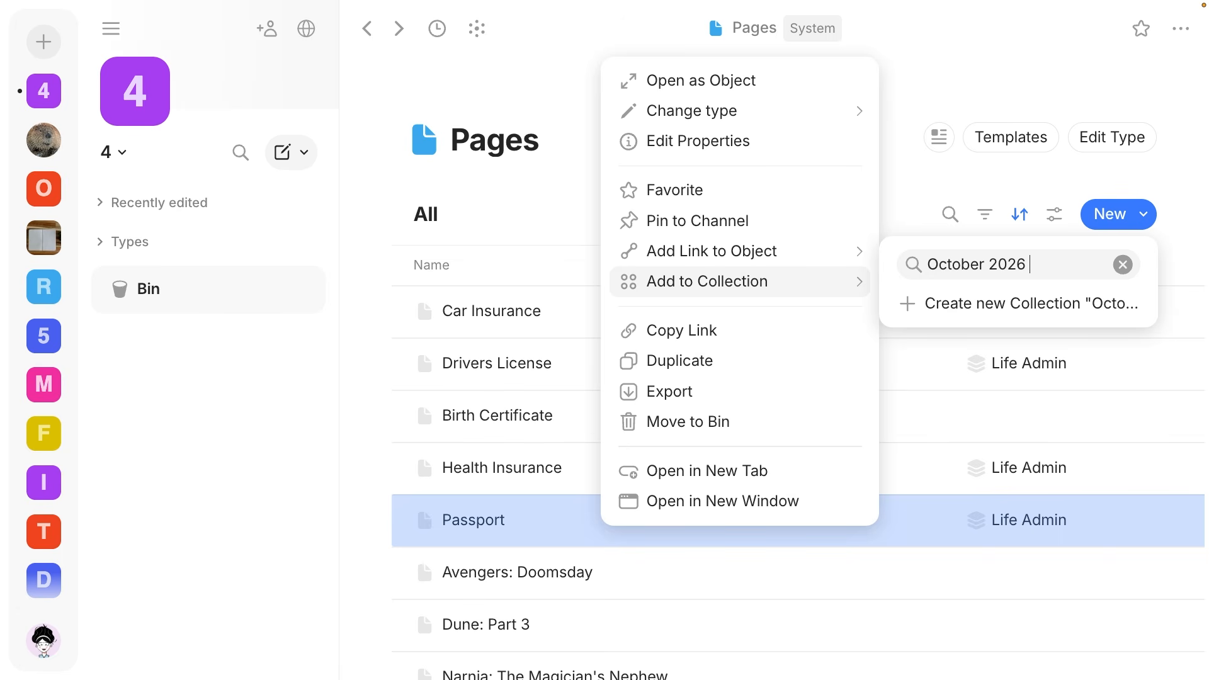
{"action": "type", "text": " trip"}
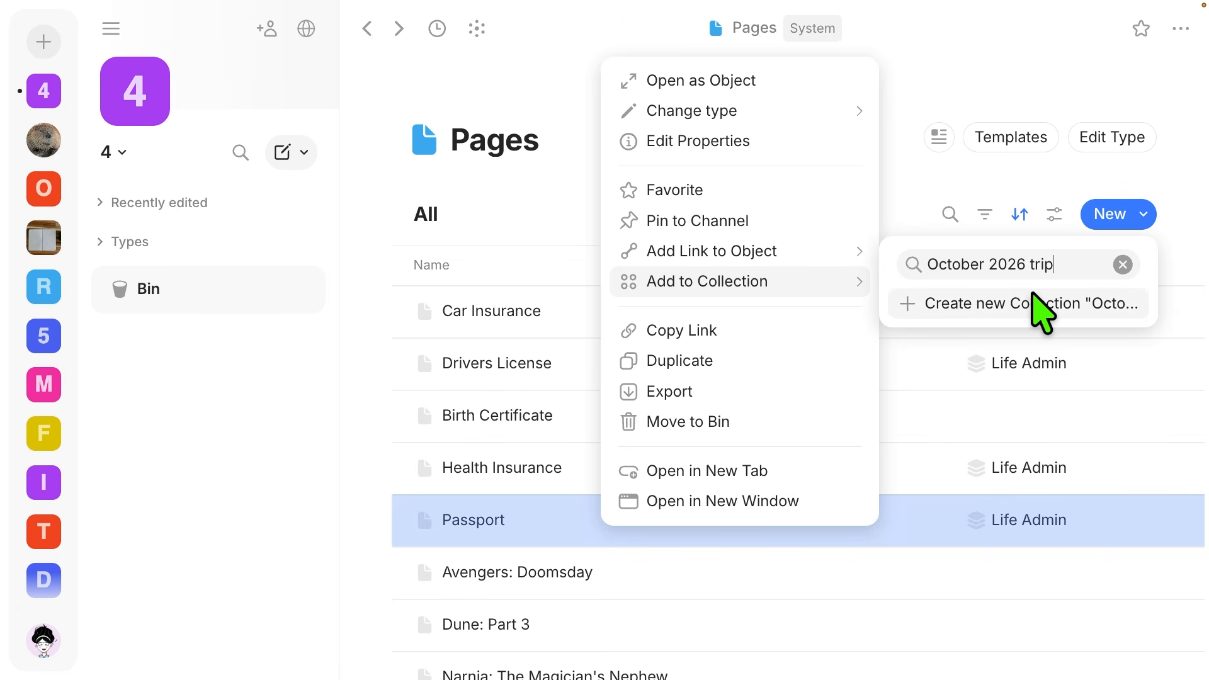
{"action": "left_click", "coordinate": [1024, 305]}
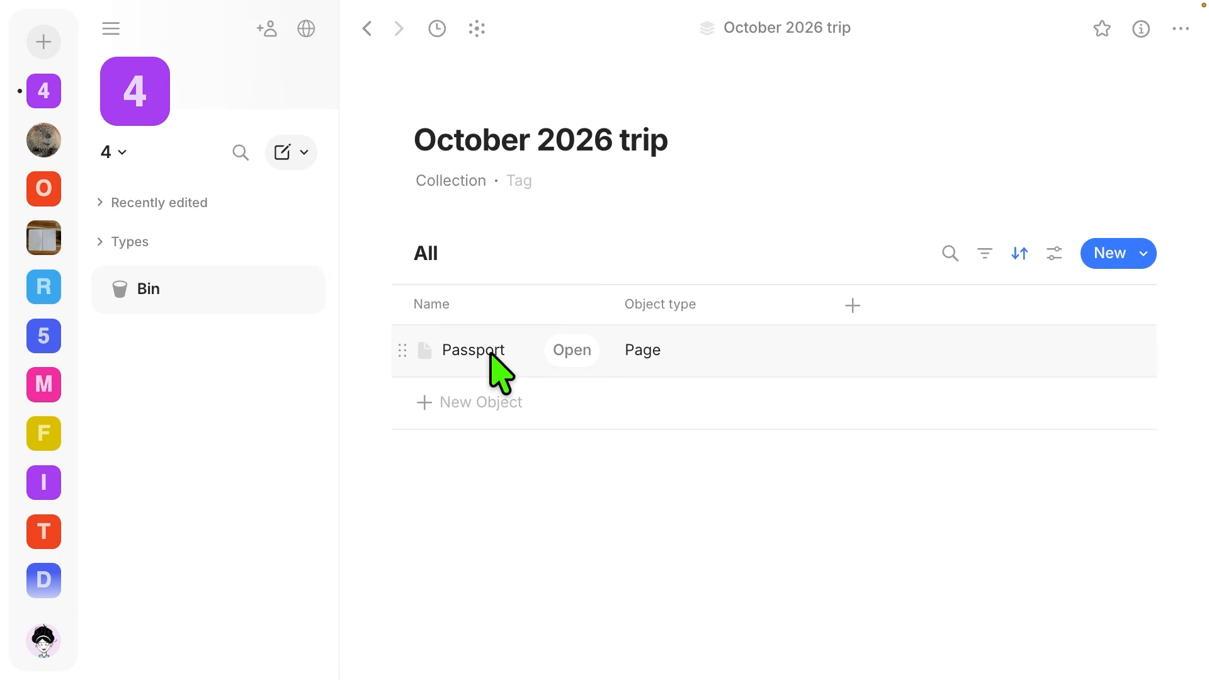
- Return to Pages and open the Life Admin collection from the Passport page's backlinks
{"action": "left_click", "coordinate": [365, 28]}
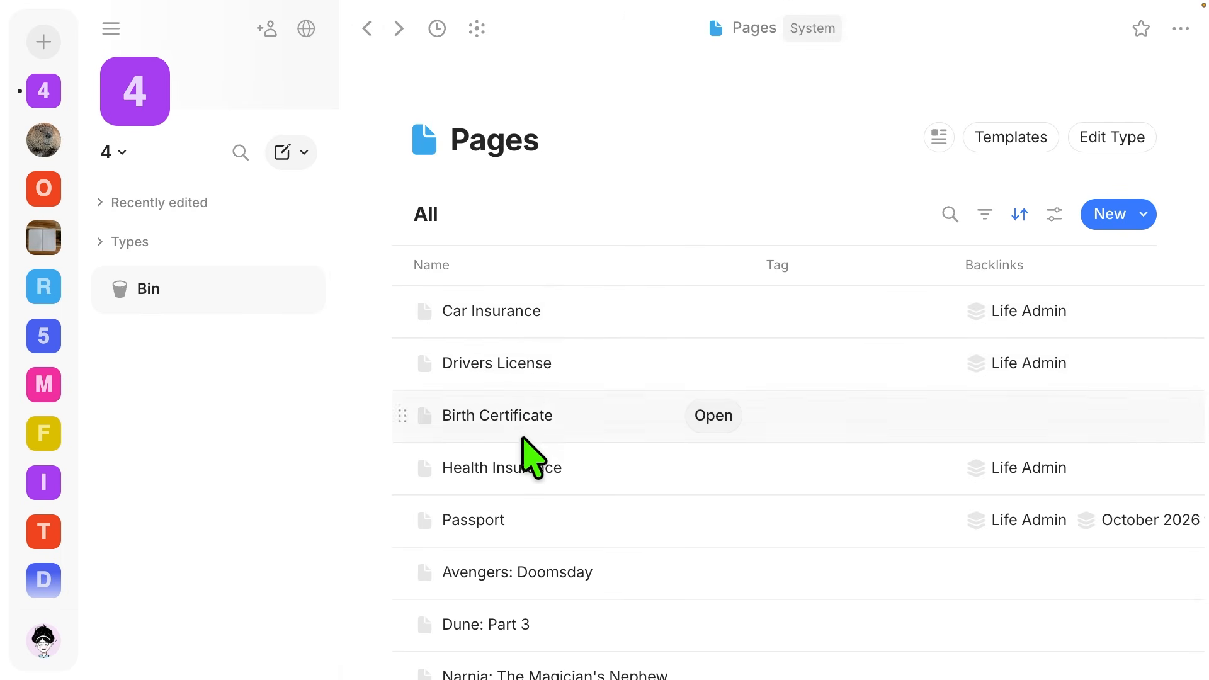
{"action": "left_click", "coordinate": [1039, 521]}
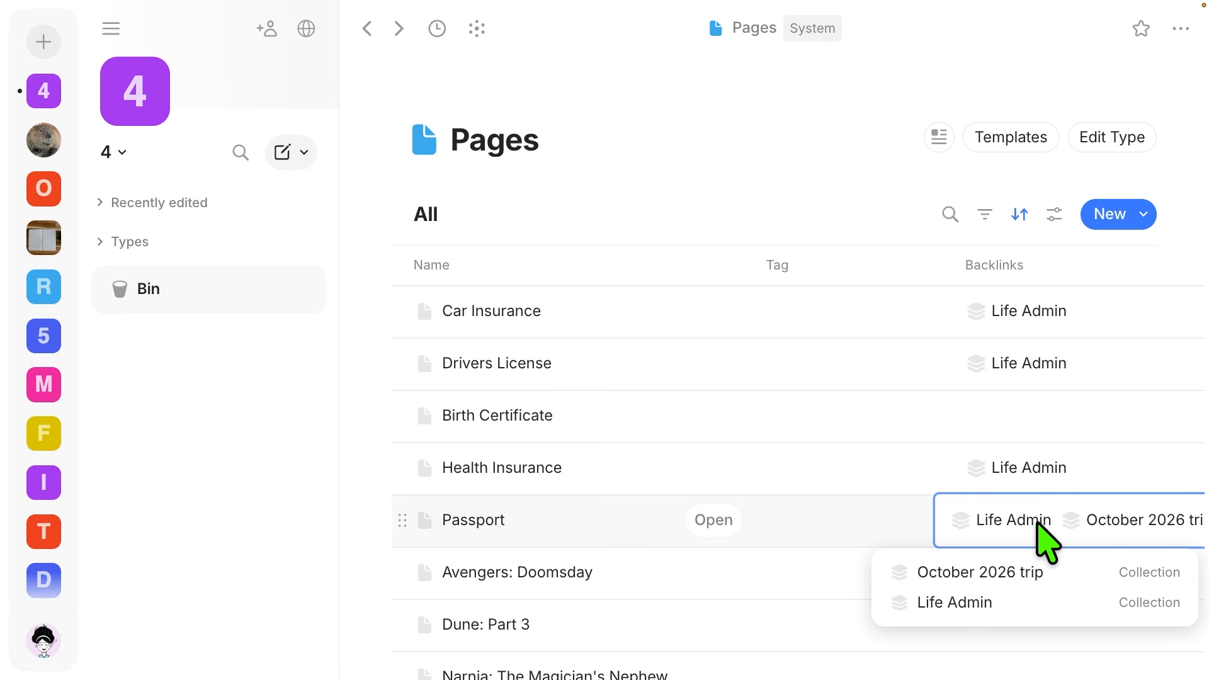
{"action": "left_click", "coordinate": [969, 602]}
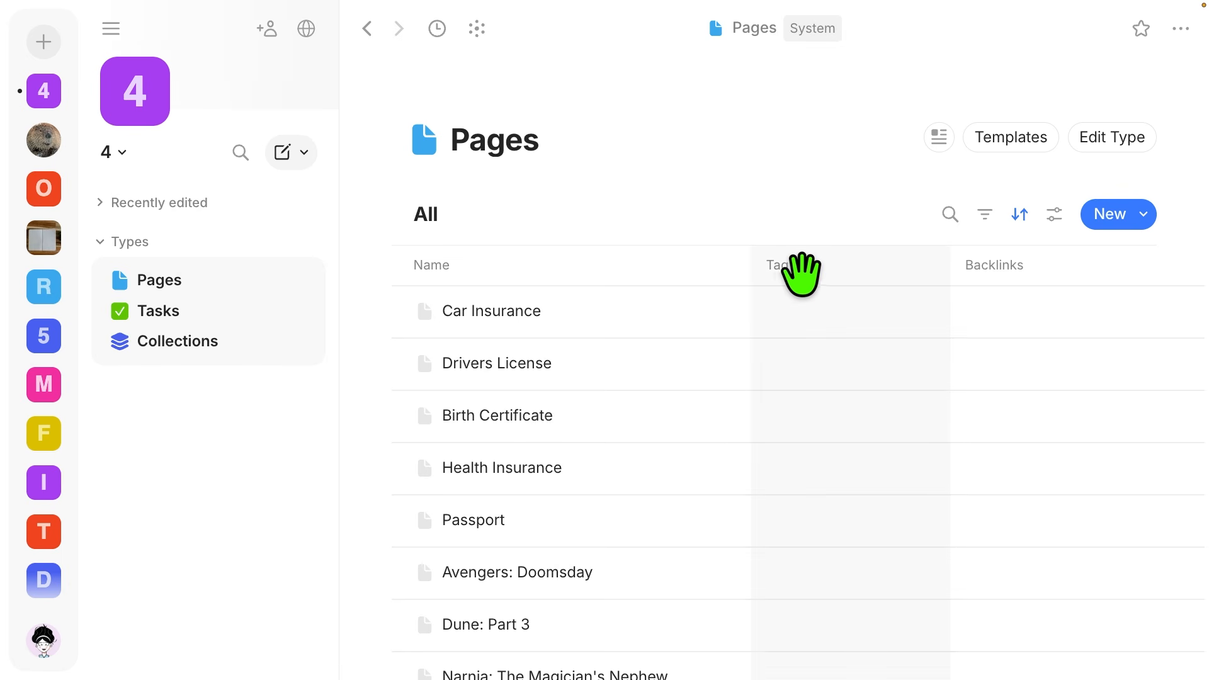
- Show the Object type property as a column in the All view of Pages
{"action": "scroll", "coordinate": [1126, 278], "scroll_direction": "right", "scroll_amount": 3}
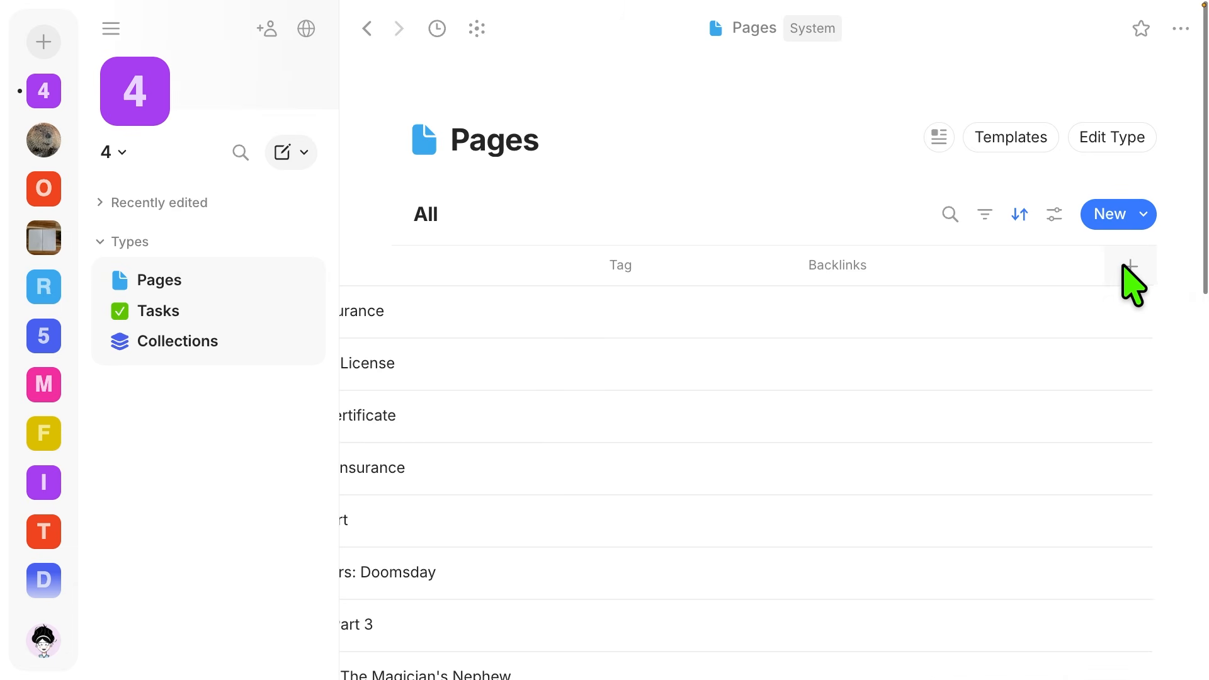
{"action": "left_click", "coordinate": [1127, 267]}
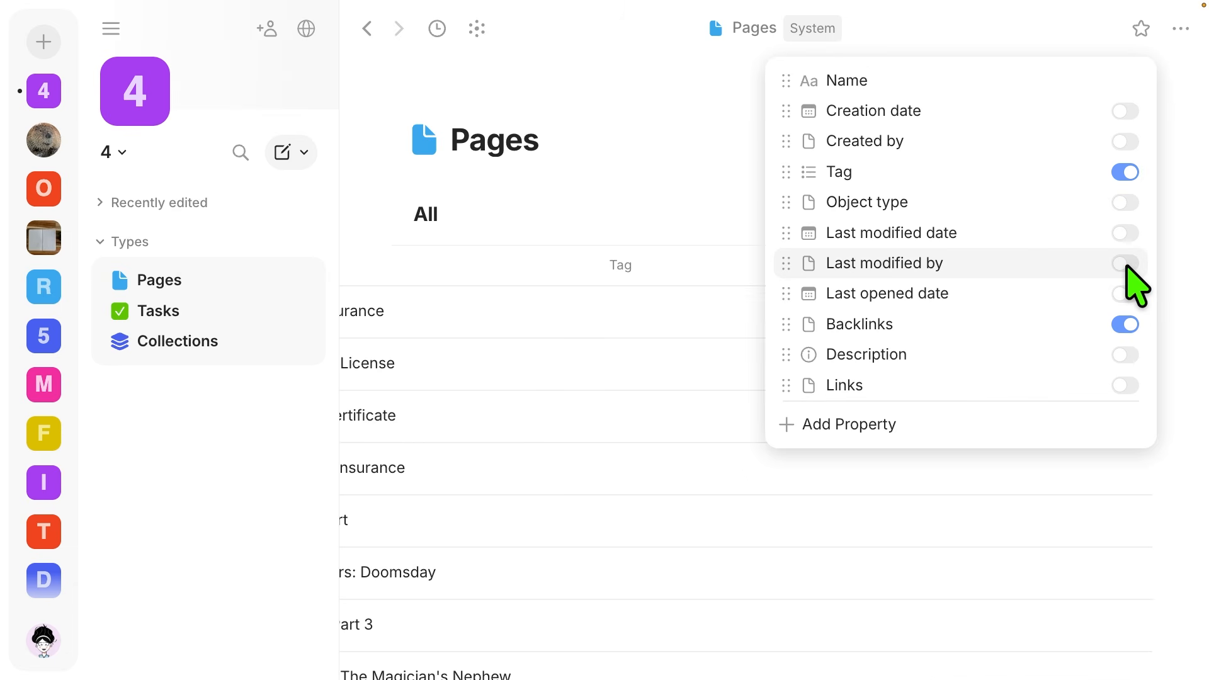
{"action": "left_click", "coordinate": [1125, 202]}
{"action": "left_click", "coordinate": [752, 190]}
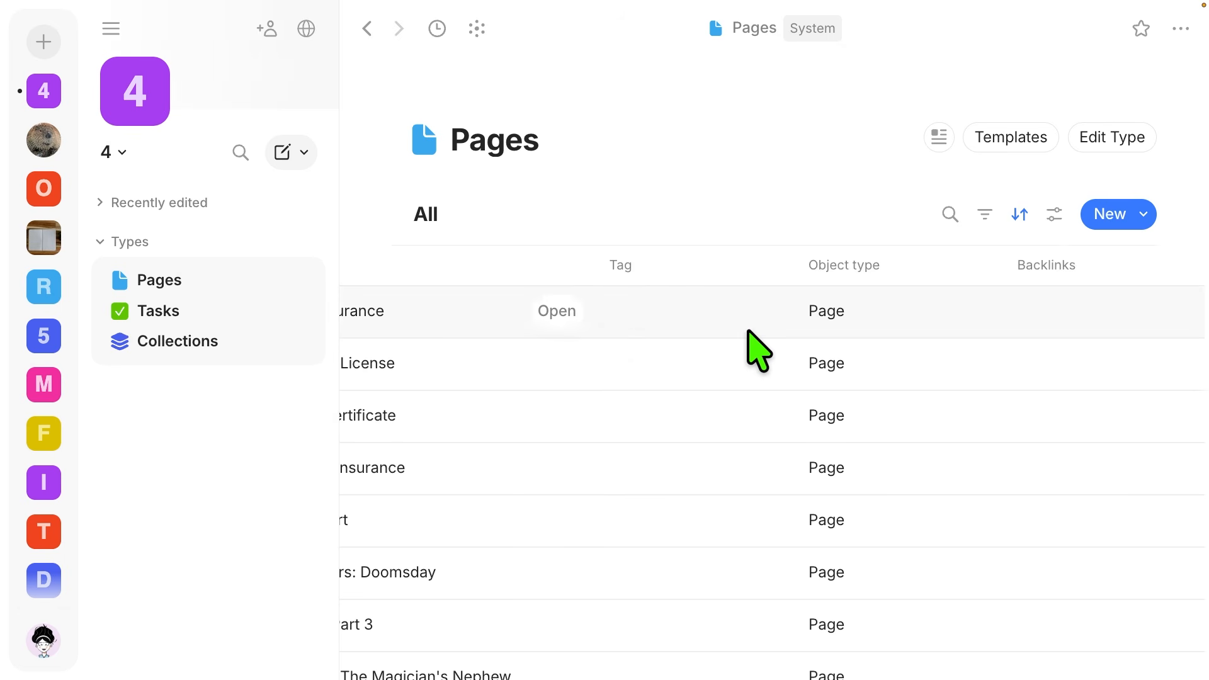
{"action": "scroll", "coordinate": [748, 331], "scroll_direction": "left", "scroll_amount": 3}
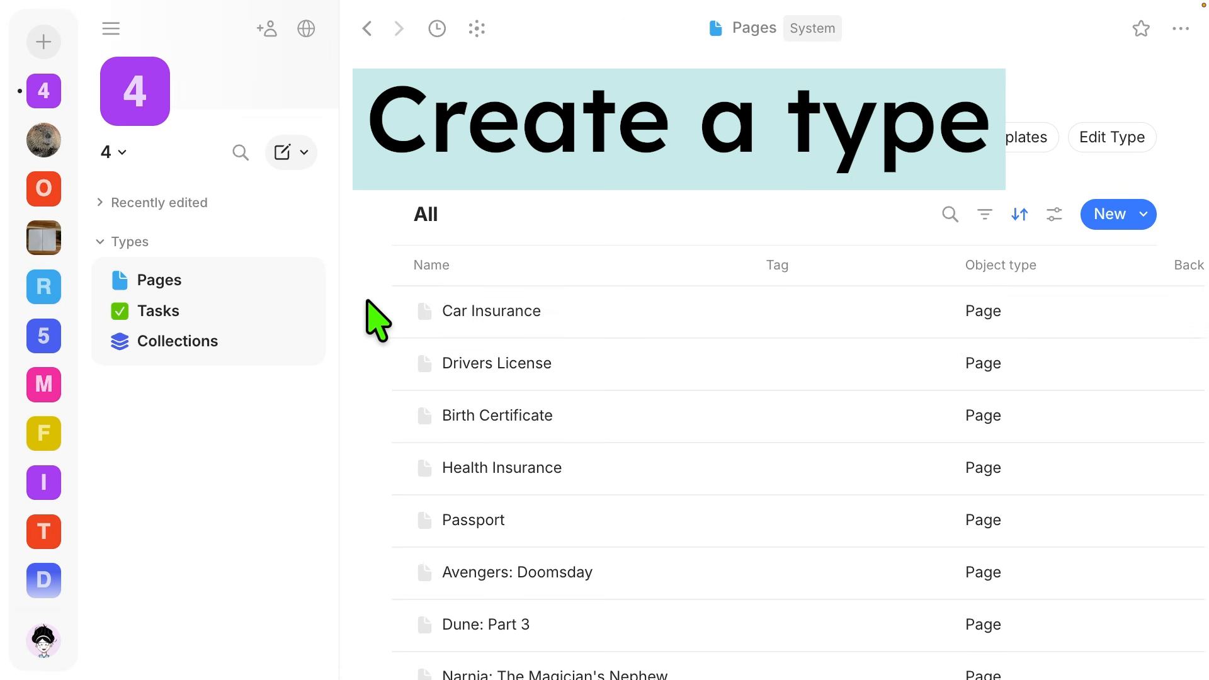
- Change the Car Insurance, Drivers License, Birth Certificate, Health Insurance and Passport pages to a new type named Life Admin
{"action": "left_click_drag", "start_coordinate": [369, 305], "coordinate": [1126, 558]}
{"action": "right_click", "coordinate": [725, 369]}
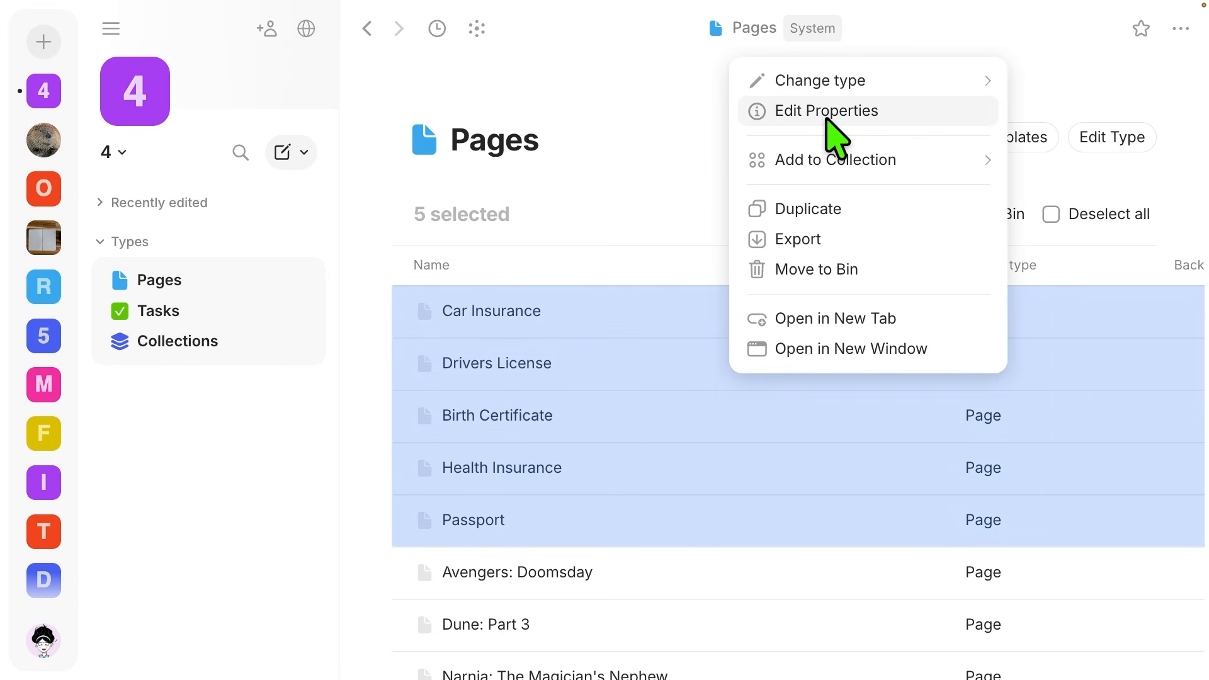
{"action": "mouse_move", "coordinate": [831, 88]}
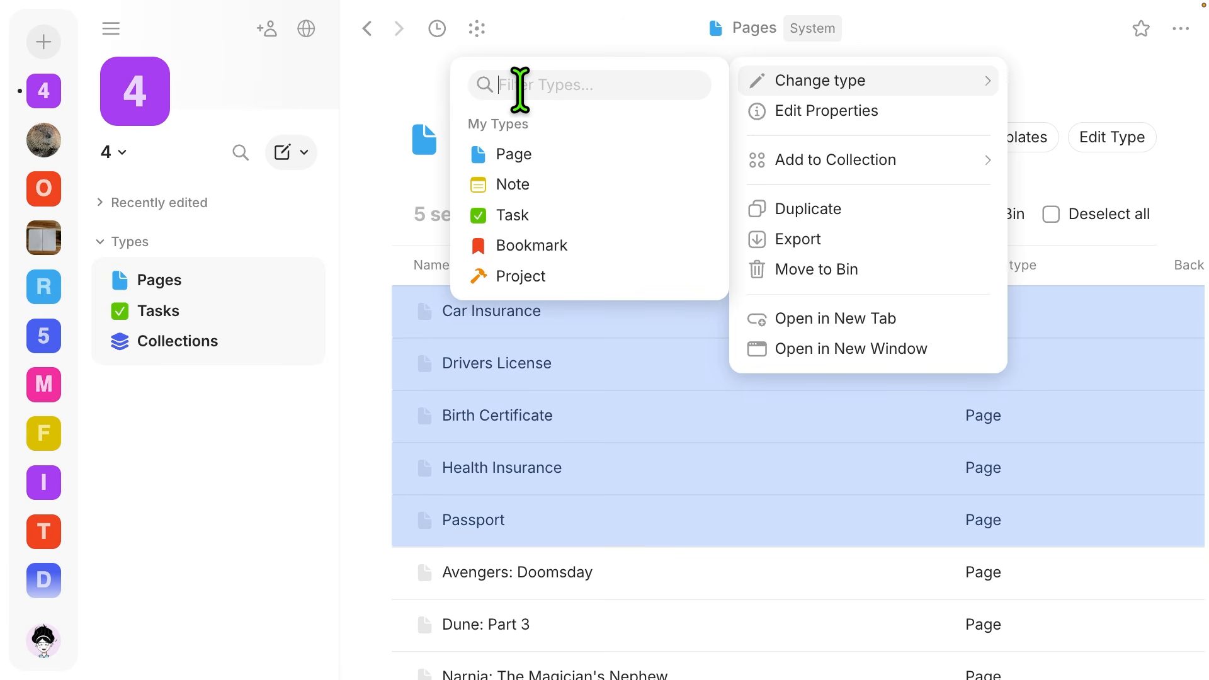
{"action": "type", "text": "Life Admin"}
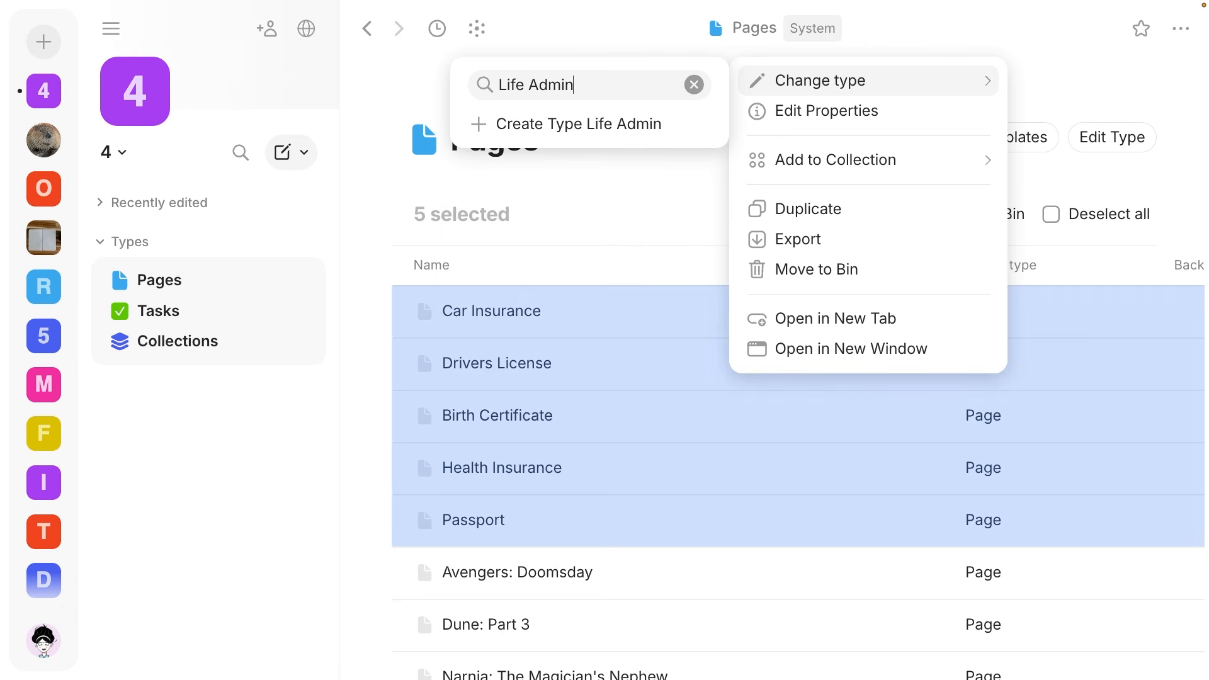
{"action": "left_click", "coordinate": [526, 126]}
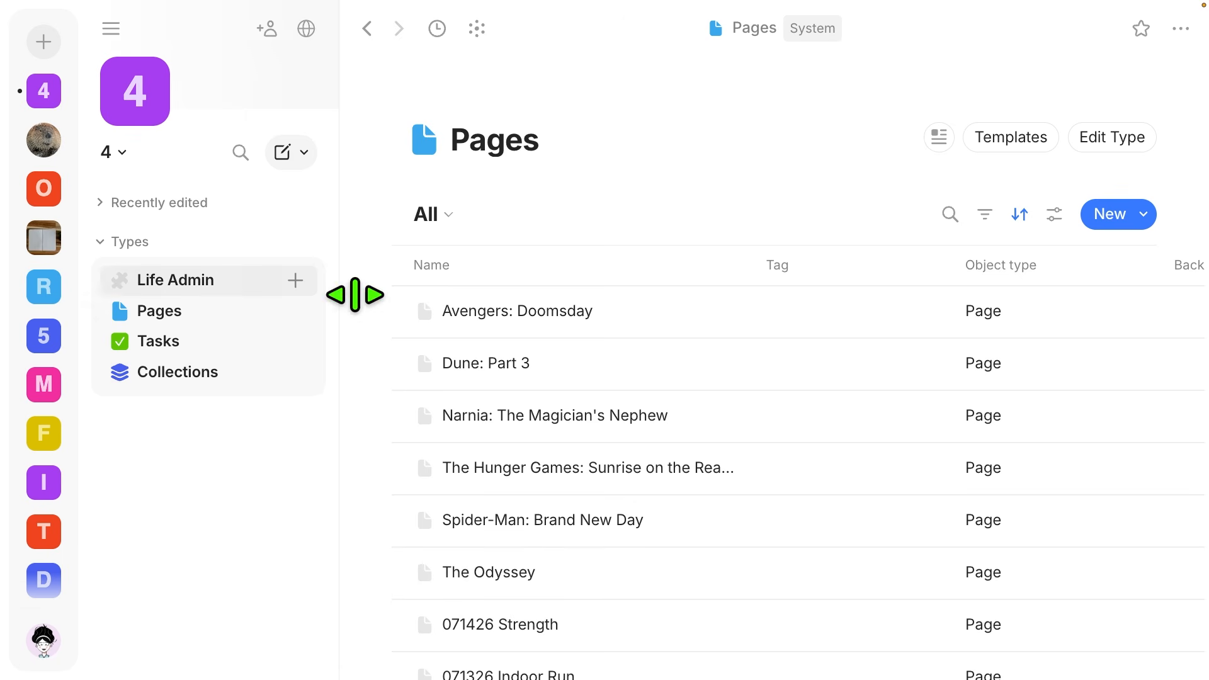
- Change the six movie pages, Avengers: Doomsday through The Odyssey, to a new type named Movies
{"action": "left_click_drag", "start_coordinate": [380, 297], "coordinate": [641, 568]}
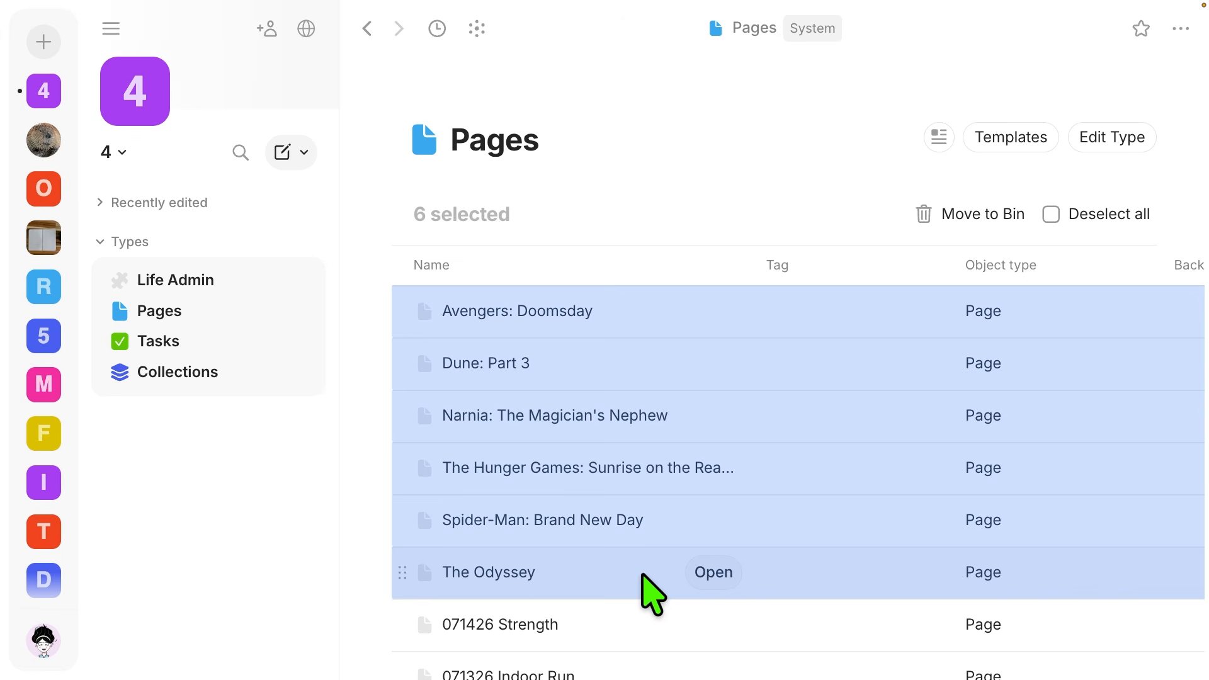
{"action": "right_click", "coordinate": [662, 410]}
{"action": "mouse_move", "coordinate": [748, 116]}
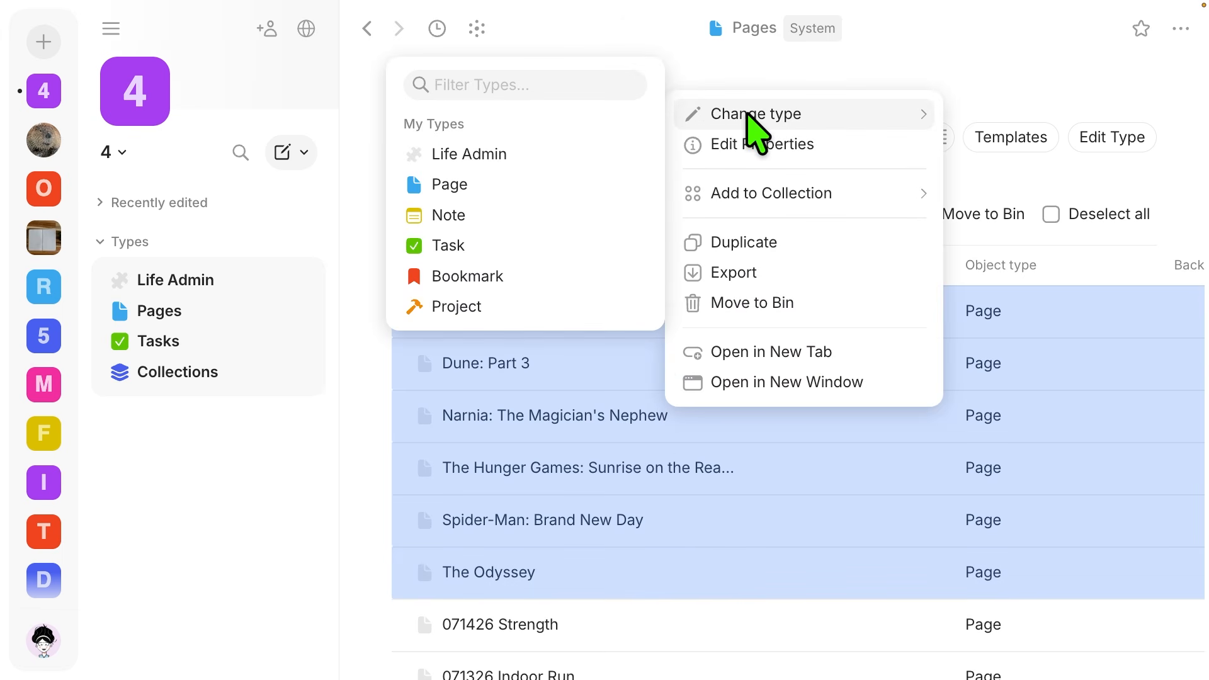
{"action": "type", "text": "Movies"}
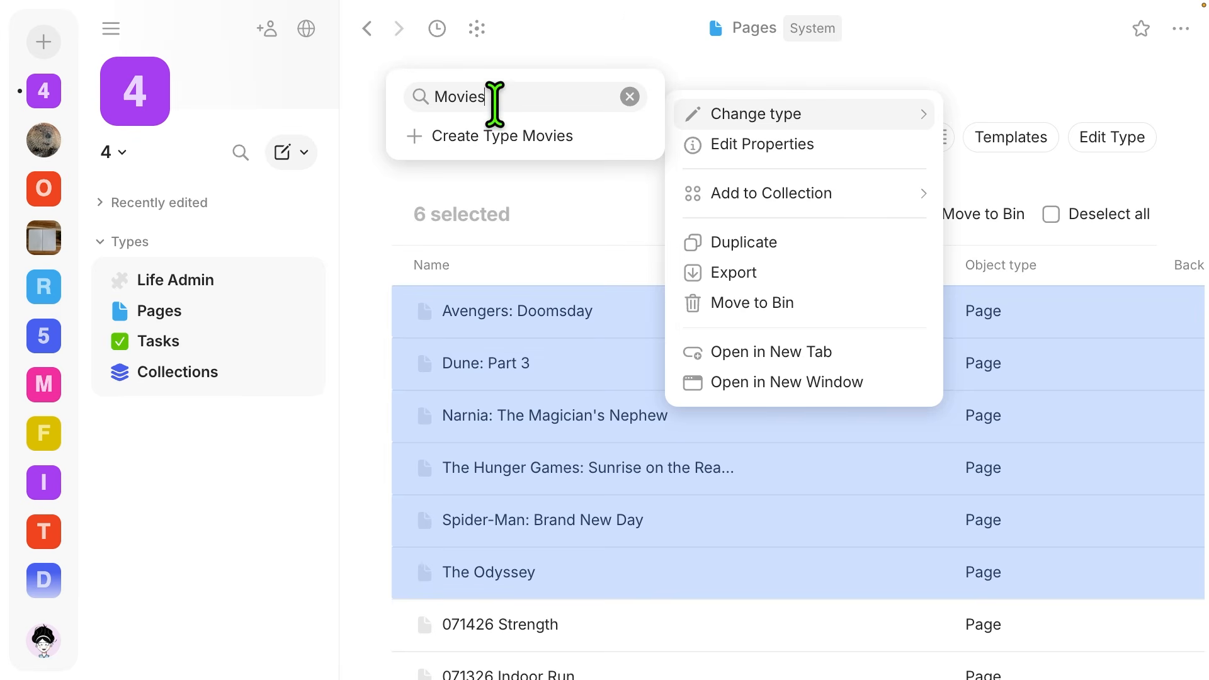
{"action": "left_click", "coordinate": [495, 136]}
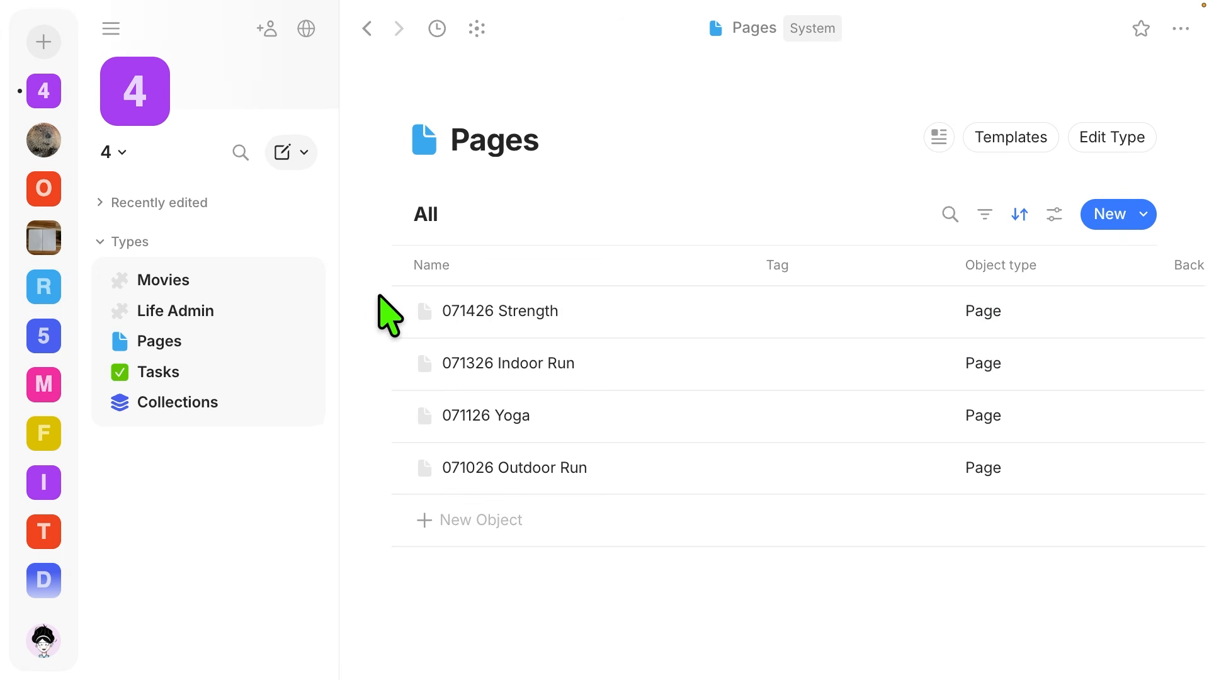
- Change the Strength, Indoor Run, Yoga and Outdoor Run pages to a new type named Workouts
{"action": "left_click_drag", "start_coordinate": [379, 295], "coordinate": [678, 488]}
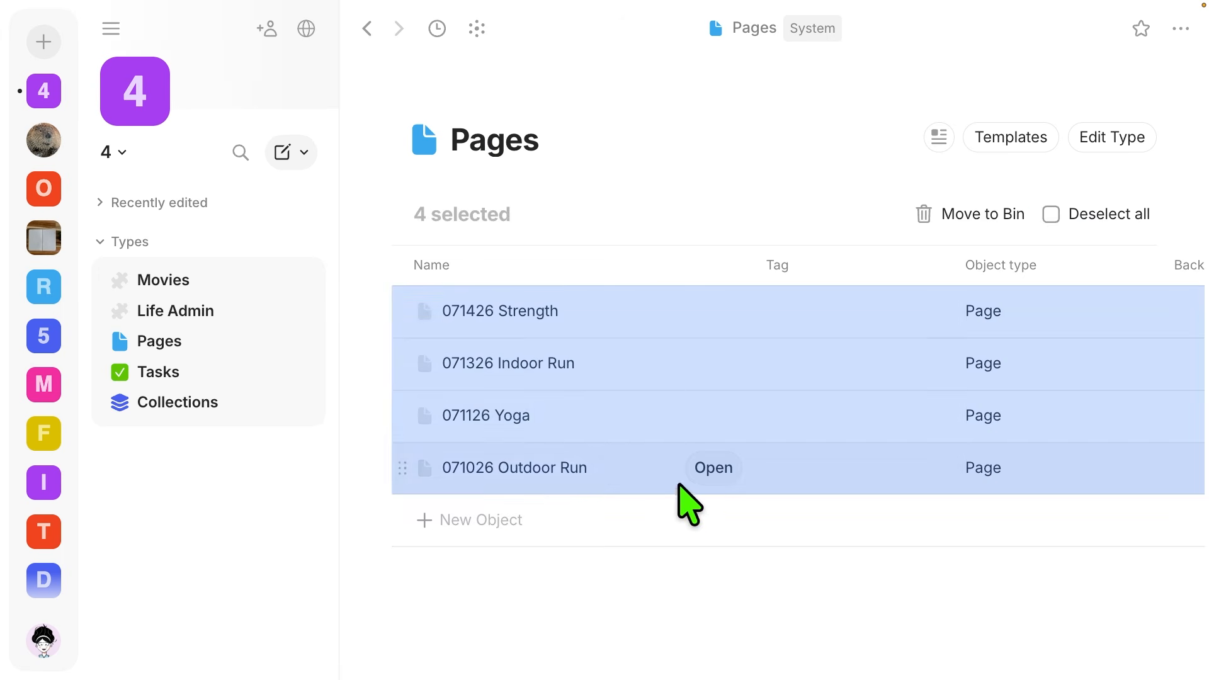
{"action": "right_click", "coordinate": [641, 384]}
{"action": "mouse_move", "coordinate": [733, 87]}
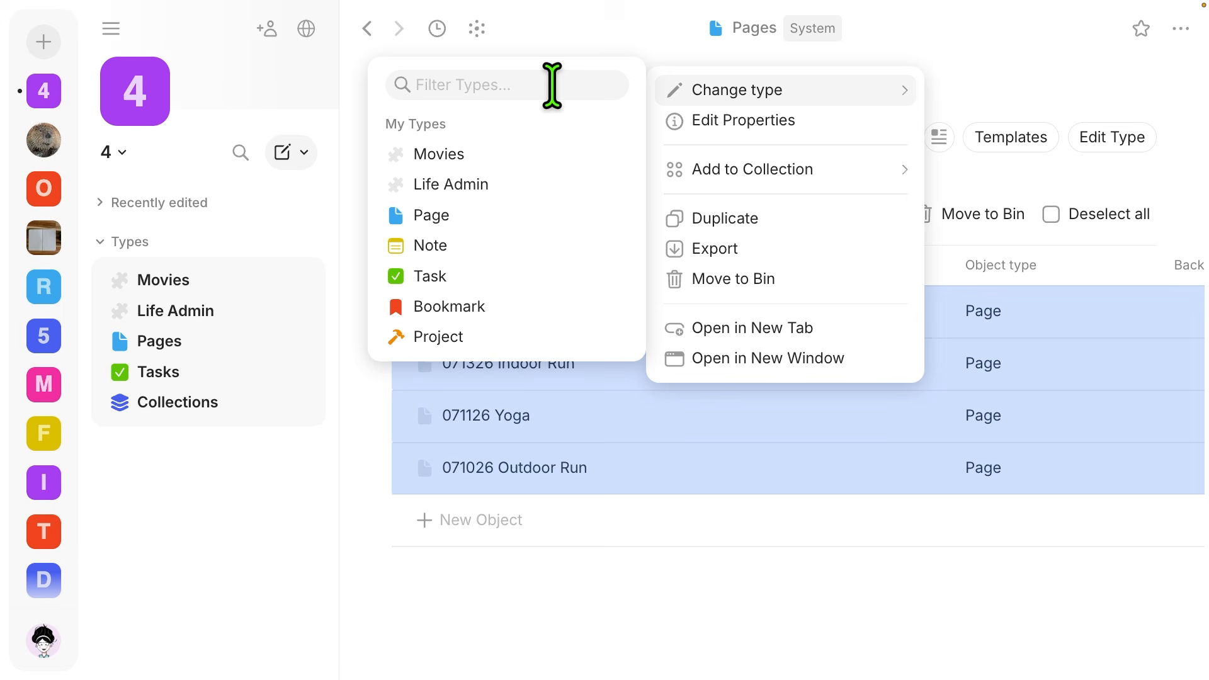
{"action": "type", "text": "Workout"}
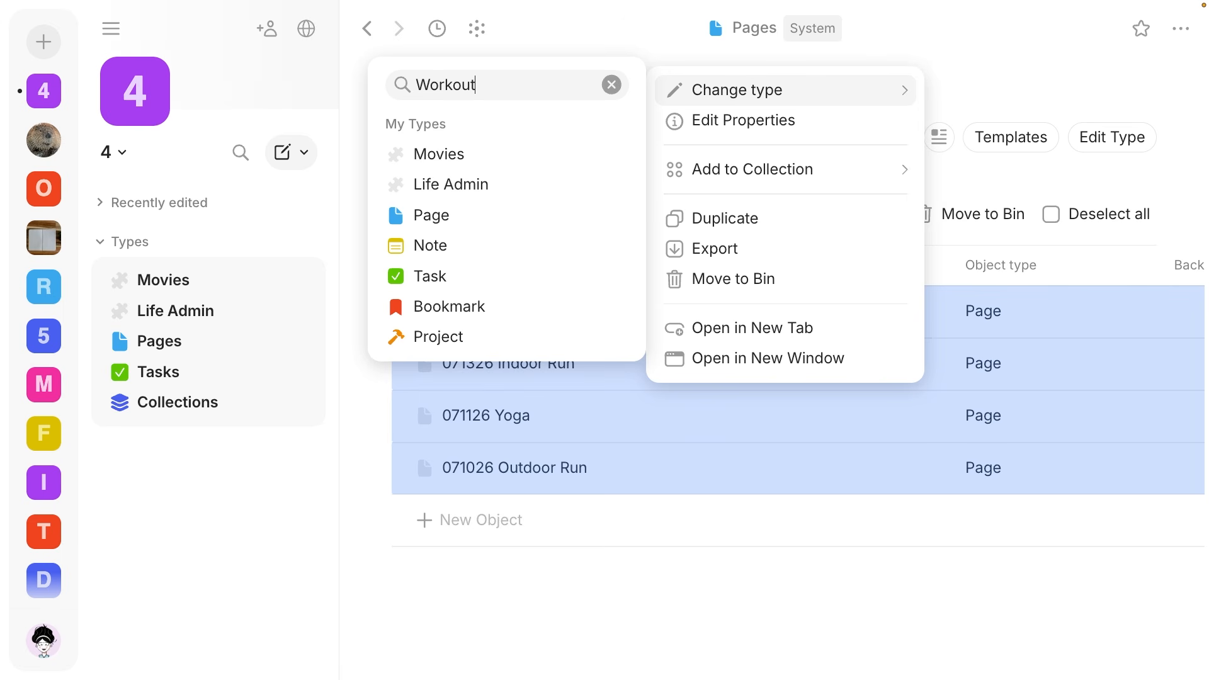
{"action": "type", "text": "s"}
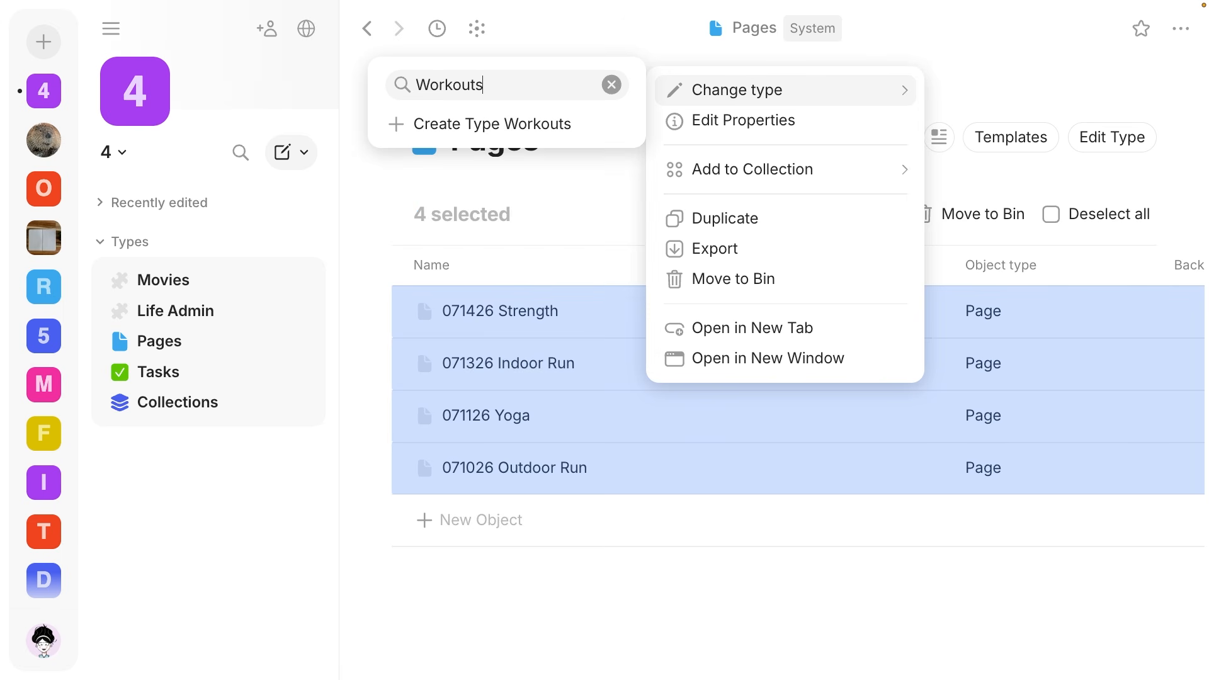
{"action": "left_click", "coordinate": [514, 125]}
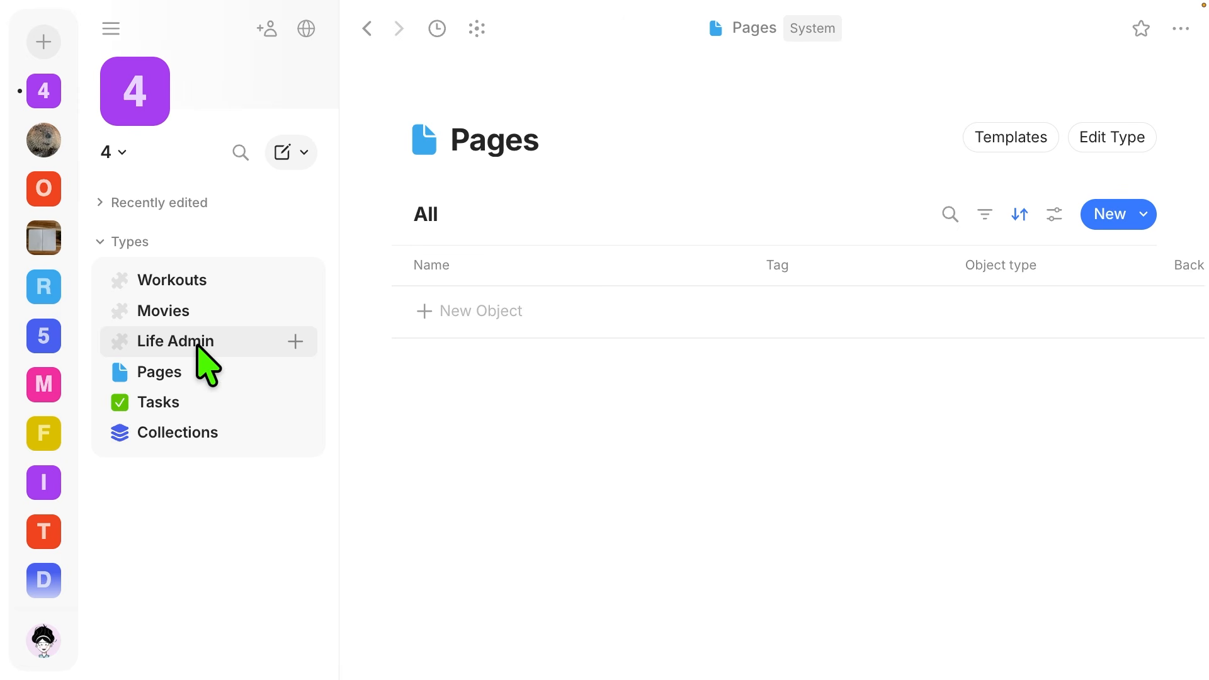
- View the list of types available for creating a new object
{"action": "left_click", "coordinate": [304, 153]}
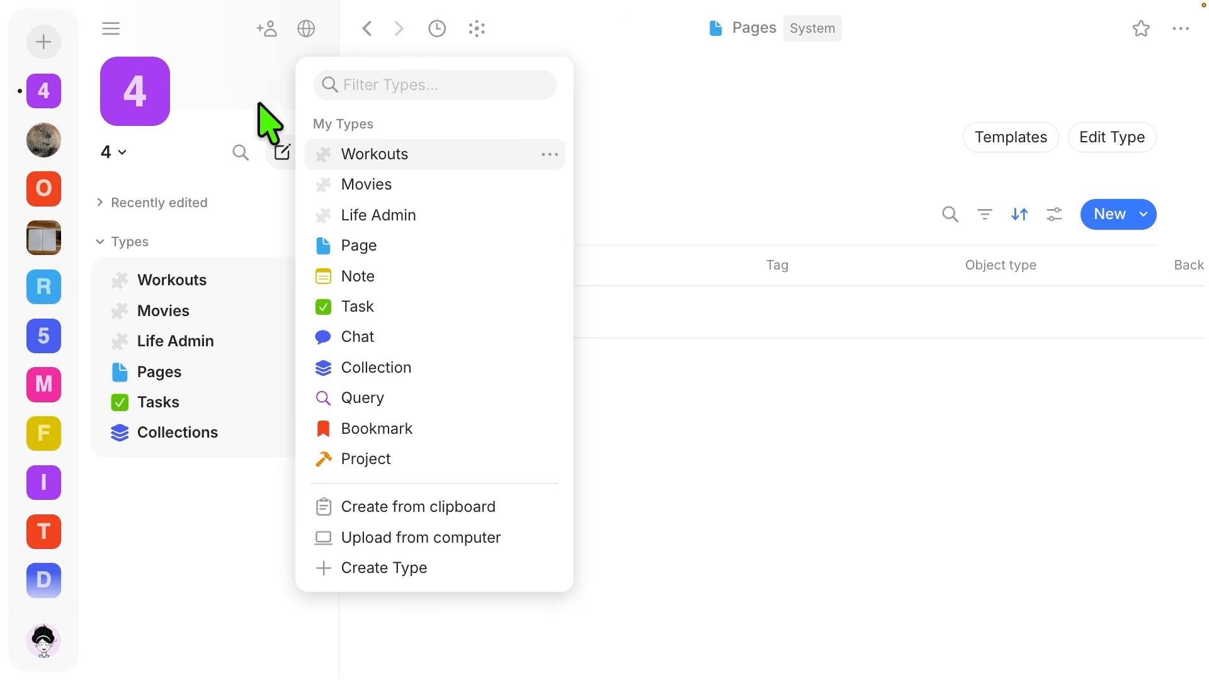
{"action": "left_click", "coordinate": [265, 214]}
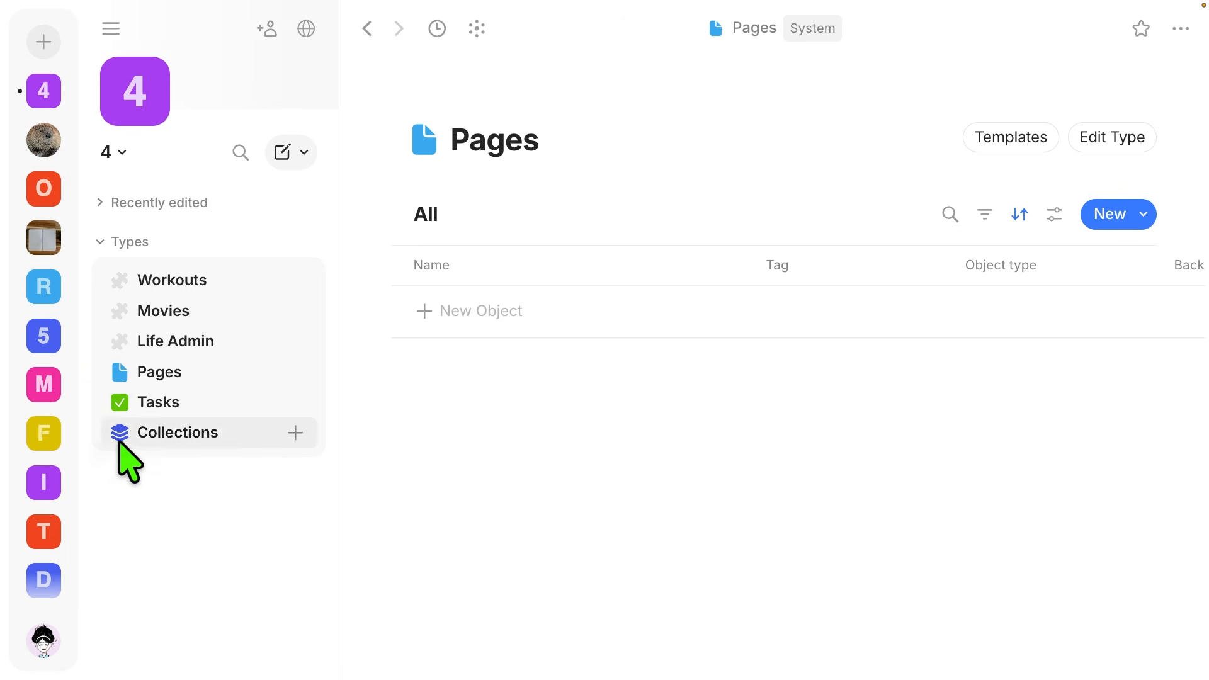
- Edit the Workouts type to use the fitness heart icon in red, and save the type
{"action": "left_click", "coordinate": [177, 282]}
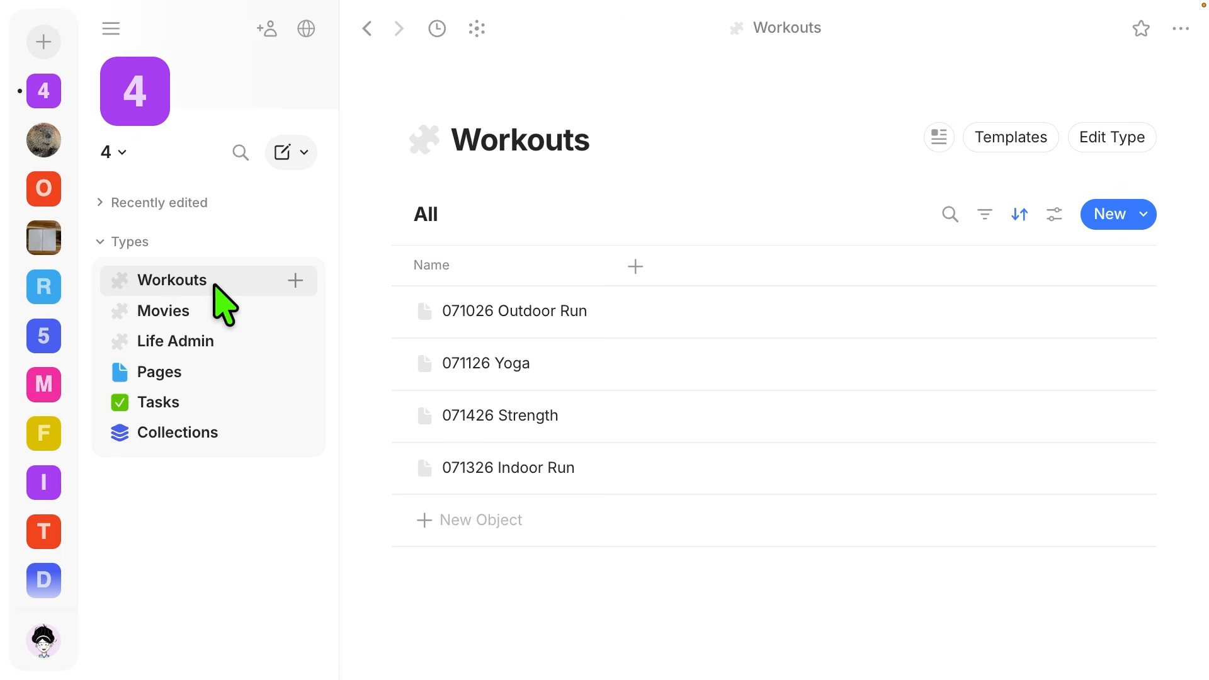
{"action": "left_click", "coordinate": [1100, 144]}
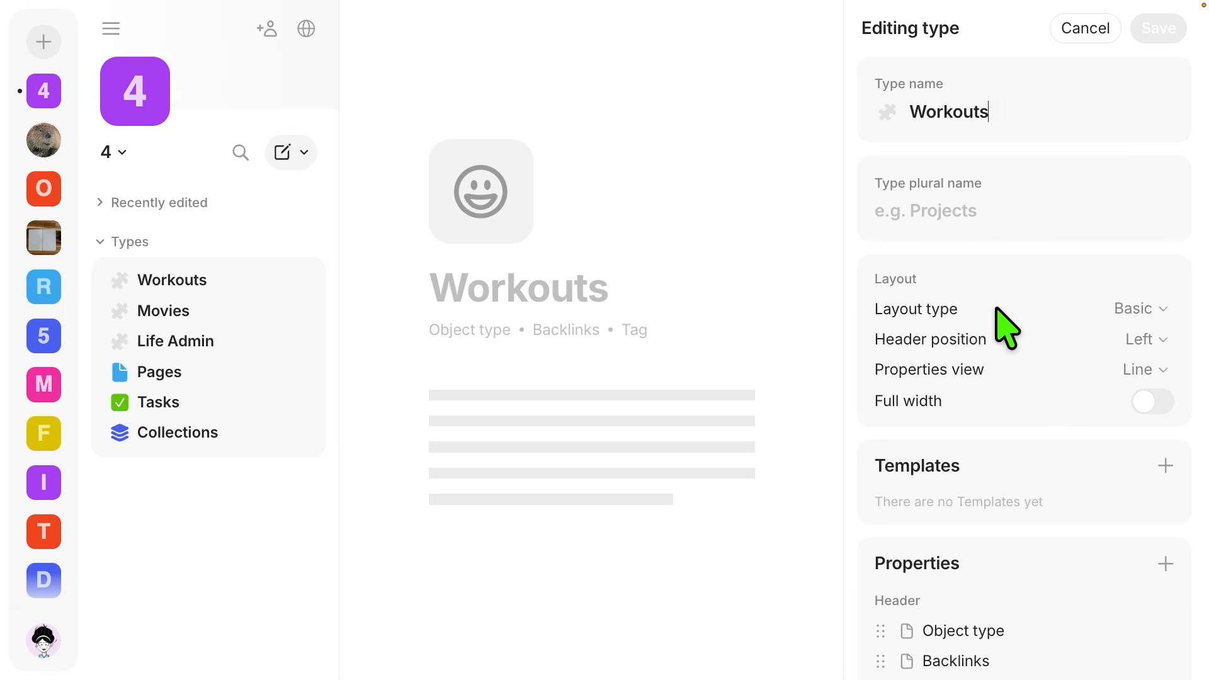
{"action": "left_click", "coordinate": [887, 113]}
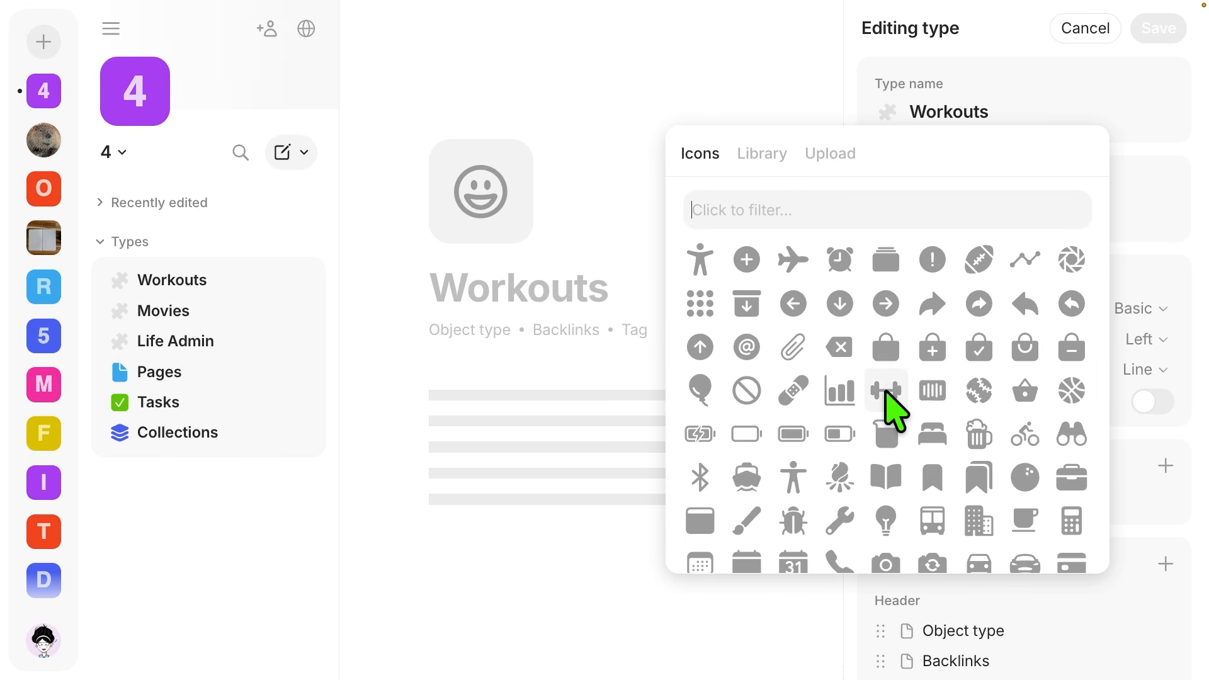
{"action": "type", "text": "fitnes"}
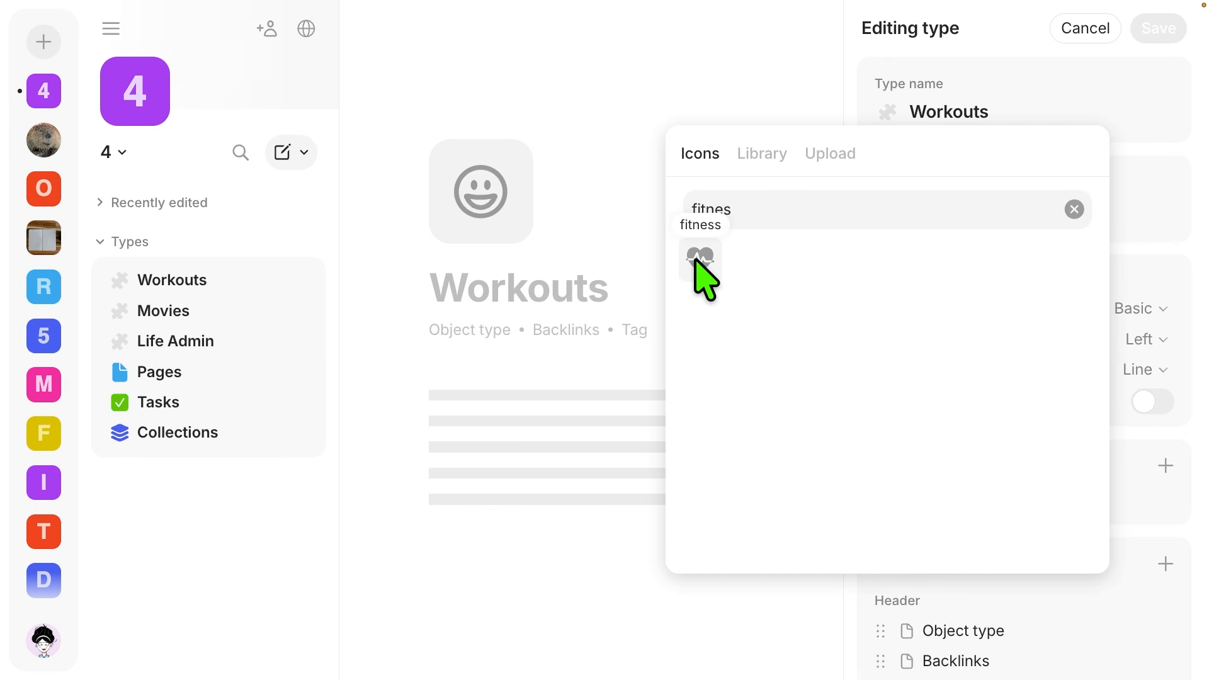
{"action": "left_click", "coordinate": [700, 258]}
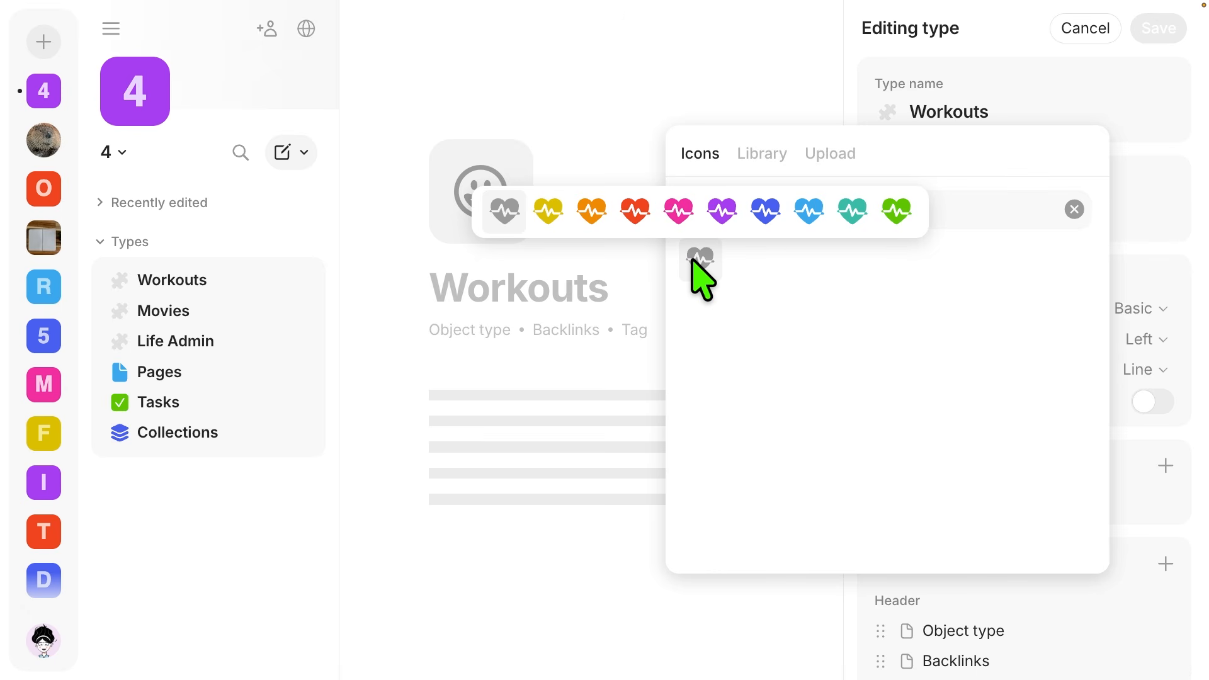
{"action": "left_click", "coordinate": [636, 211]}
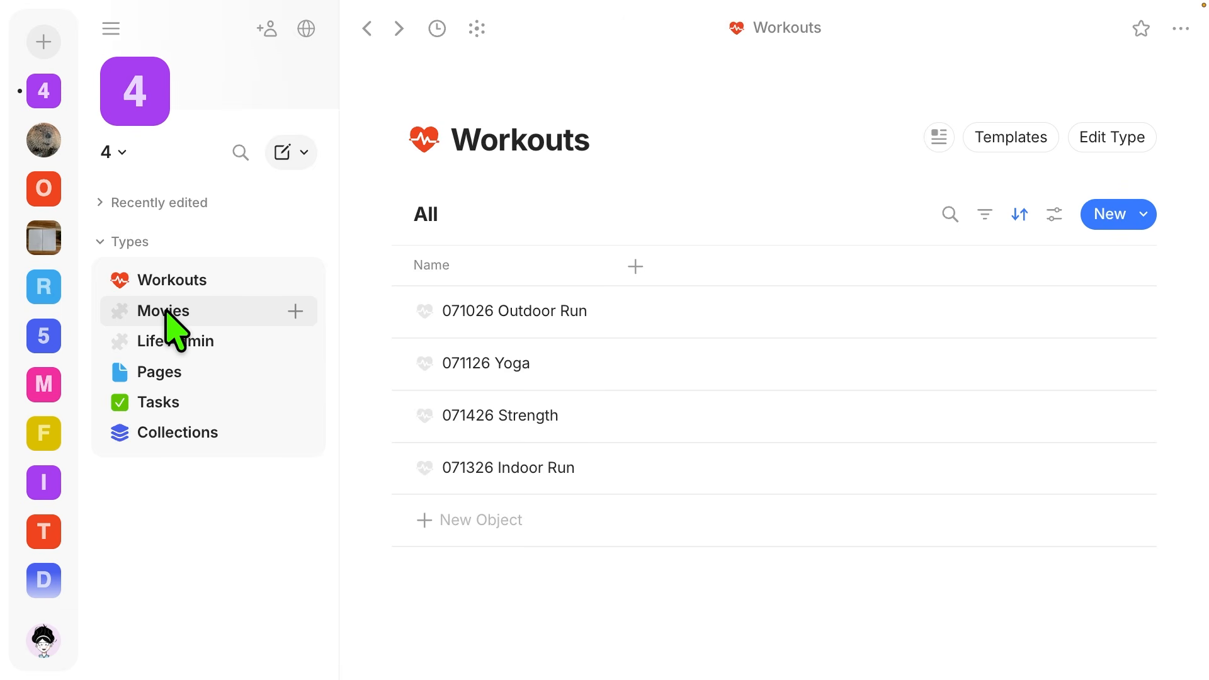
- Give the Movies type a blue film strip icon and the Life Admin type an orange briefcase icon
{"action": "left_click", "coordinate": [167, 313]}
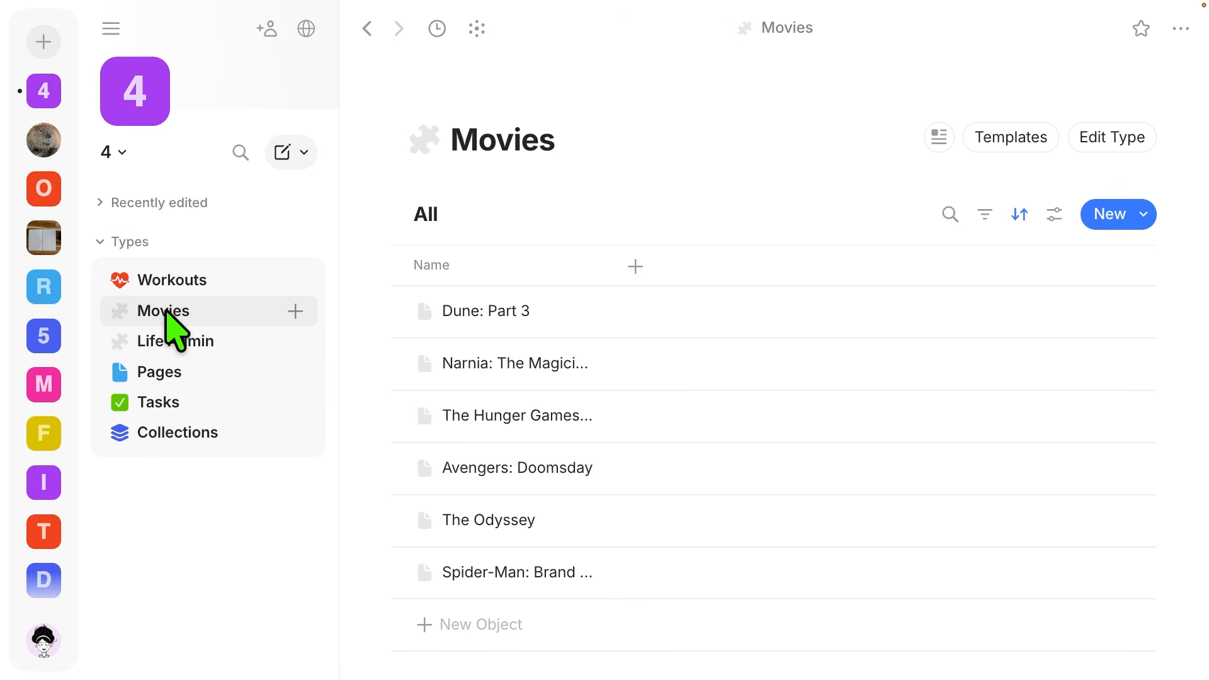
{"action": "left_click", "coordinate": [1103, 146]}
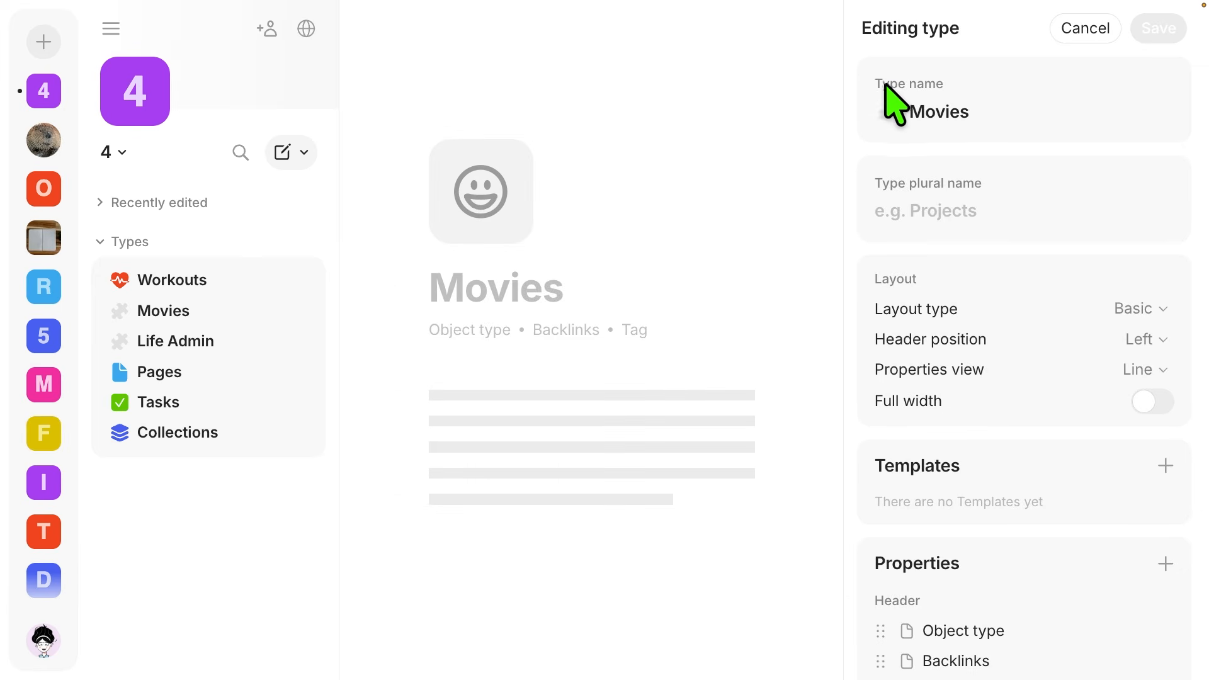
{"action": "left_click", "coordinate": [41, 344]}
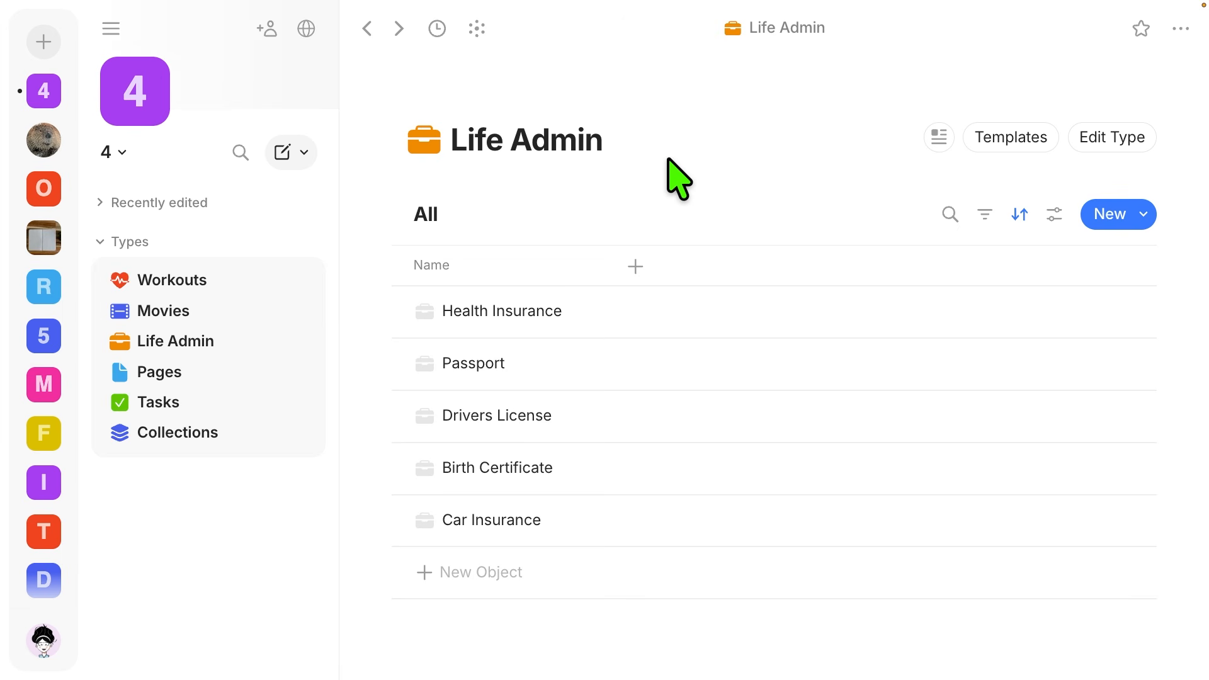
- Open the space's graph and examine the objects clustered around the Life Admin and Movies type nodes
{"action": "left_click", "coordinate": [478, 30]}
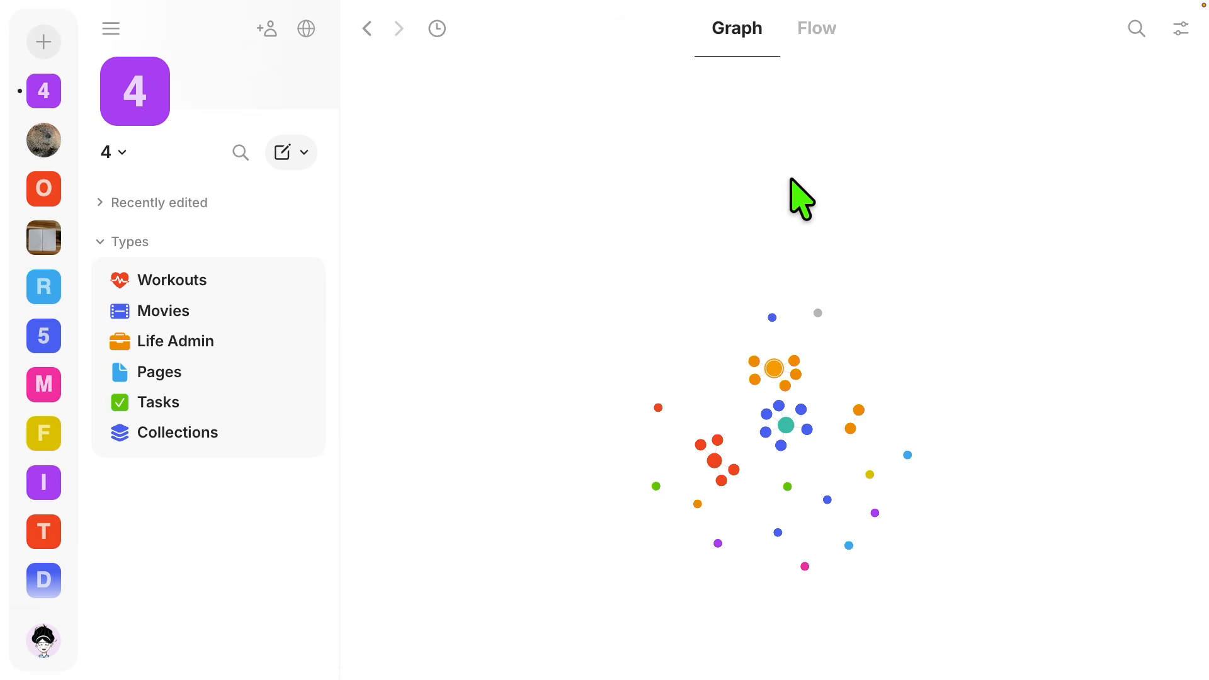
{"action": "mouse_move", "coordinate": [788, 386]}
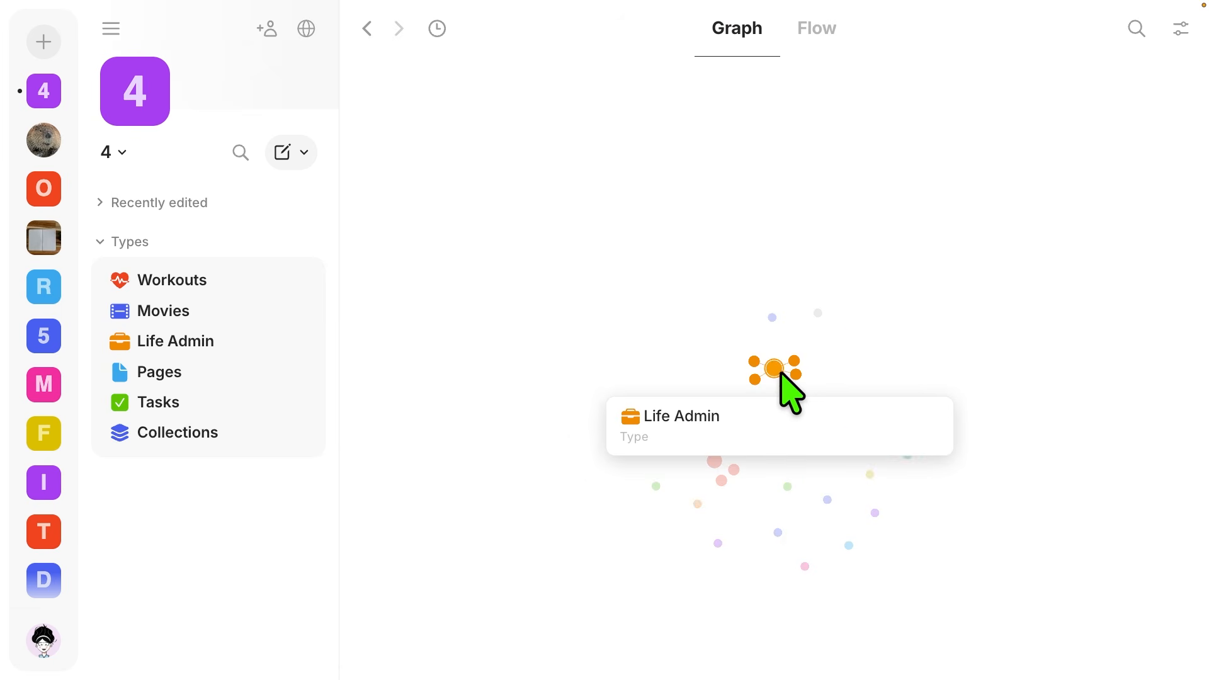
{"action": "mouse_move", "coordinate": [784, 426]}
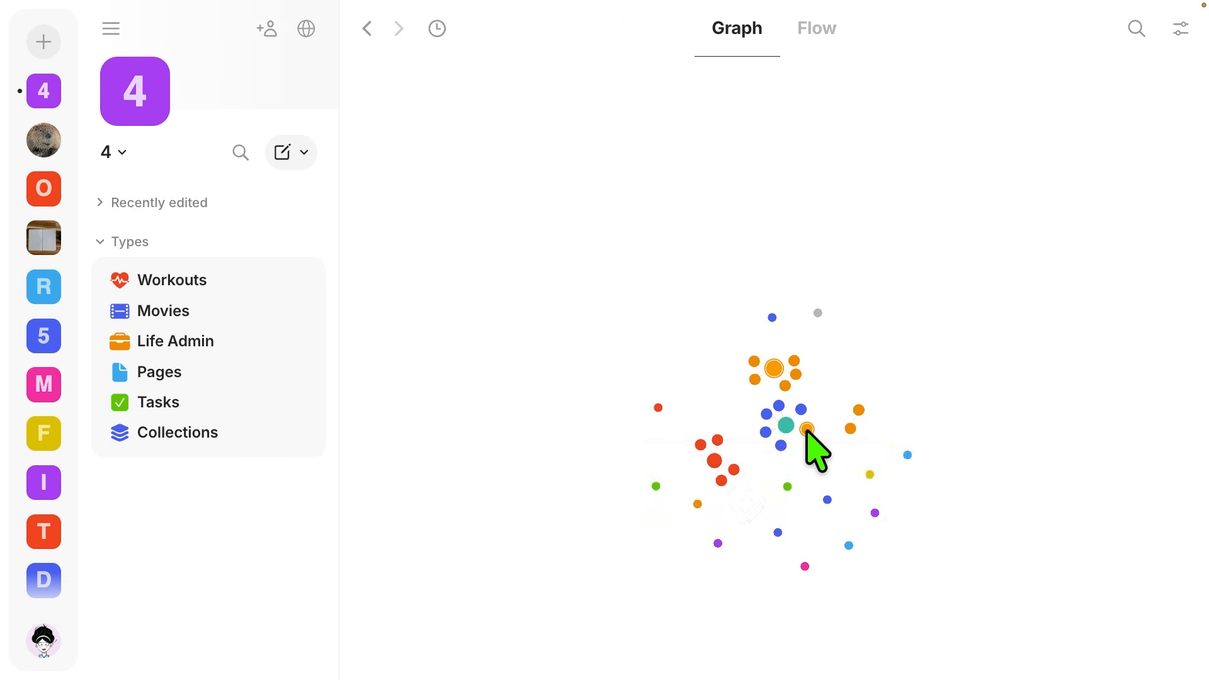
{"action": "scroll", "coordinate": [784, 426], "scroll_direction": "up", "scroll_amount": 5}
{"action": "scroll", "coordinate": [782, 426], "scroll_direction": "up", "scroll_amount": 3}
{"action": "left_click_drag", "start_coordinate": [522, 335], "coordinate": [406, 161]}
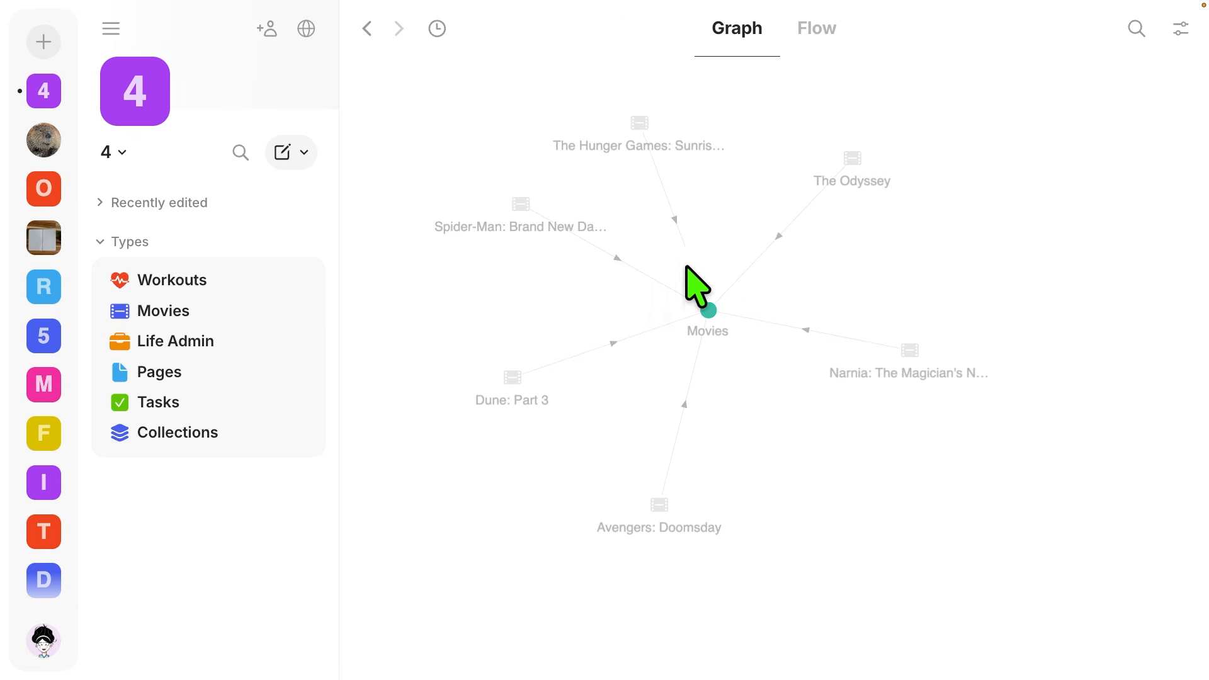
{"action": "mouse_move", "coordinate": [709, 314]}
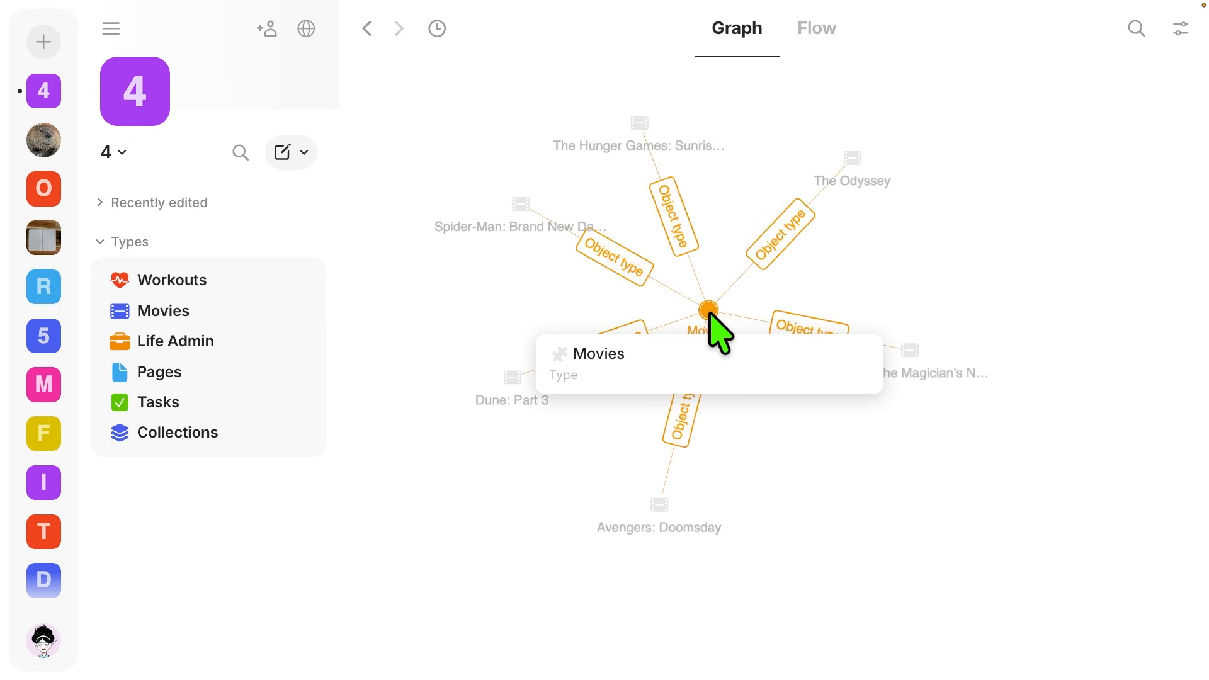